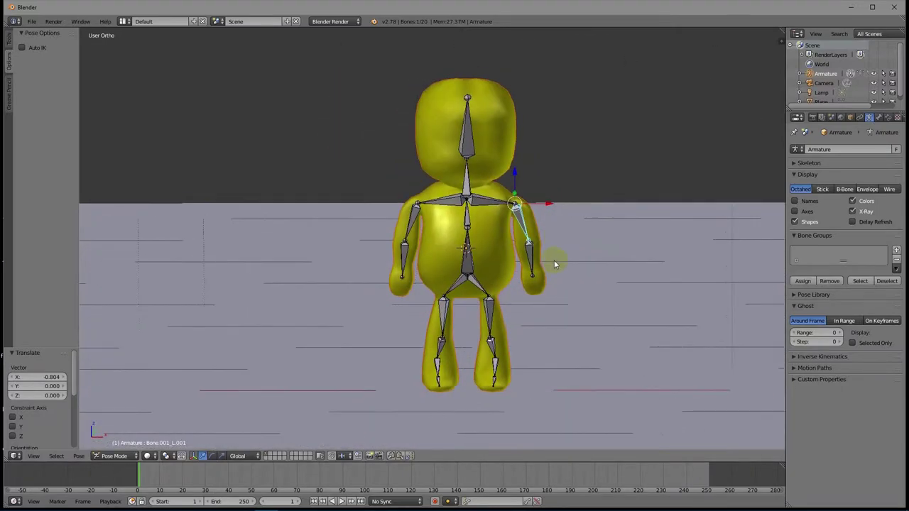
right_click(494, 381)
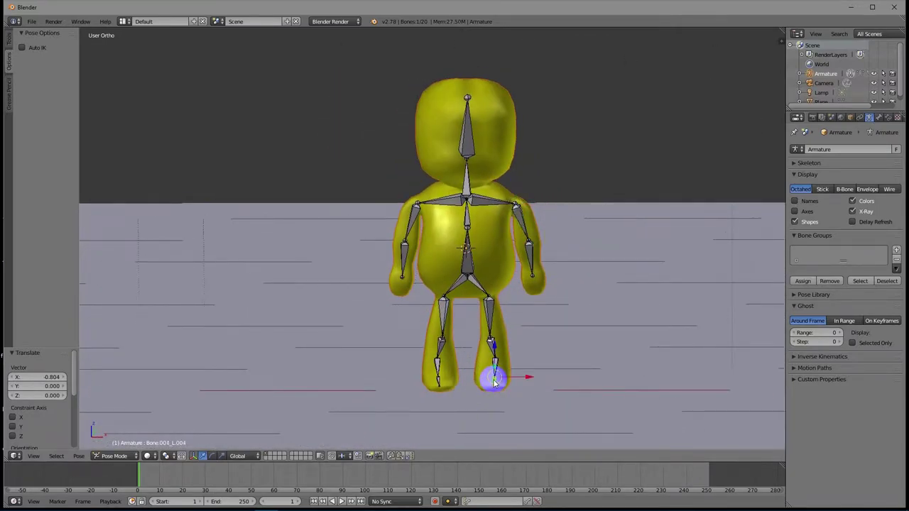
key("r")
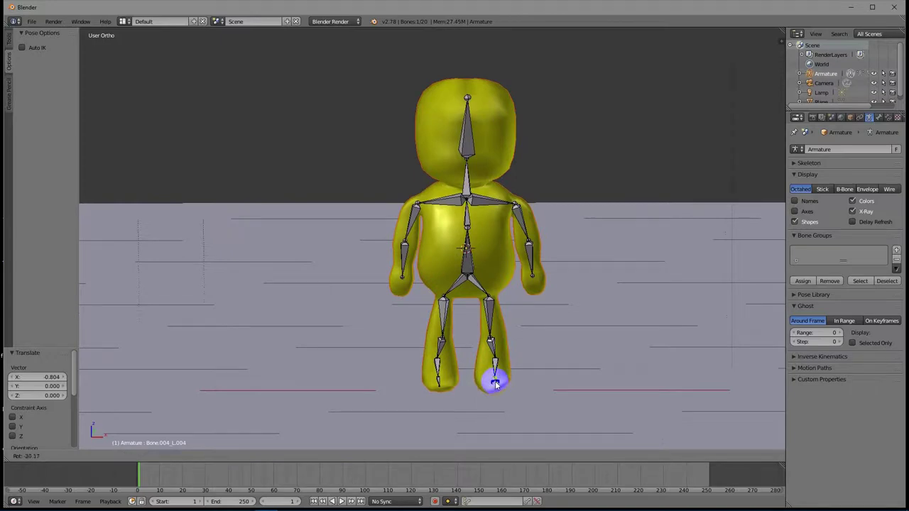
key("Escape")
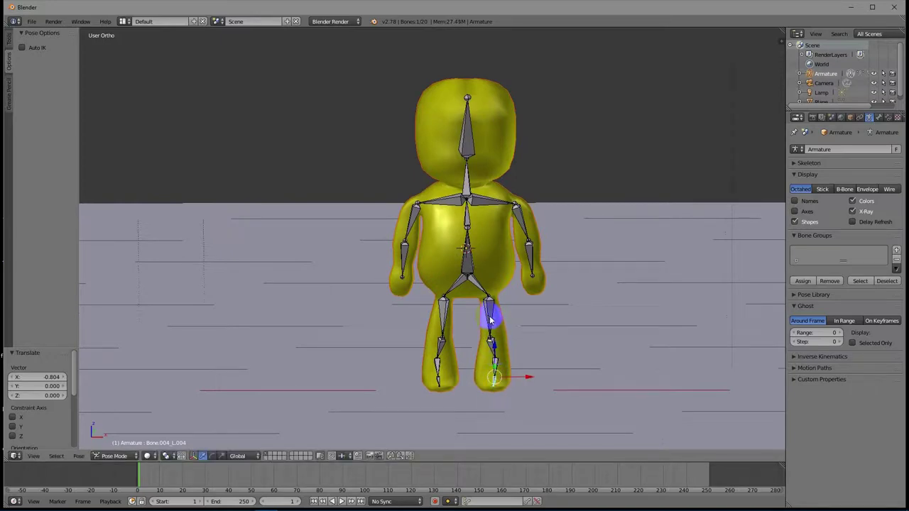
middle_click_drag(553, 305, 440, 277)
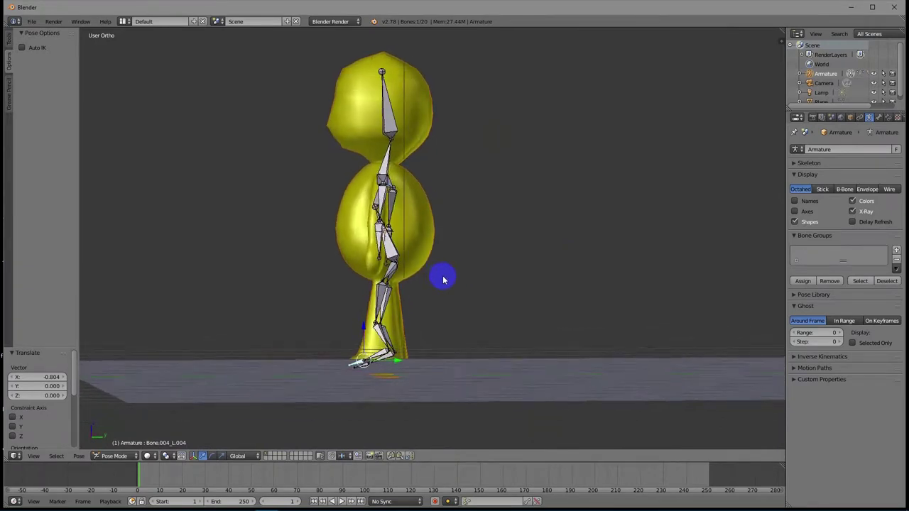
right_click(381, 74)
key("r")
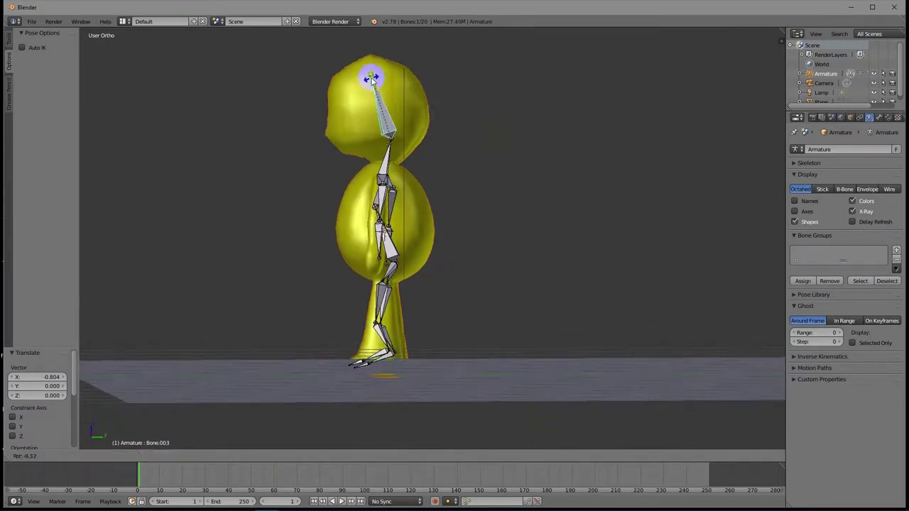
right_click(379, 90)
middle_click_drag(376, 257, 486, 268)
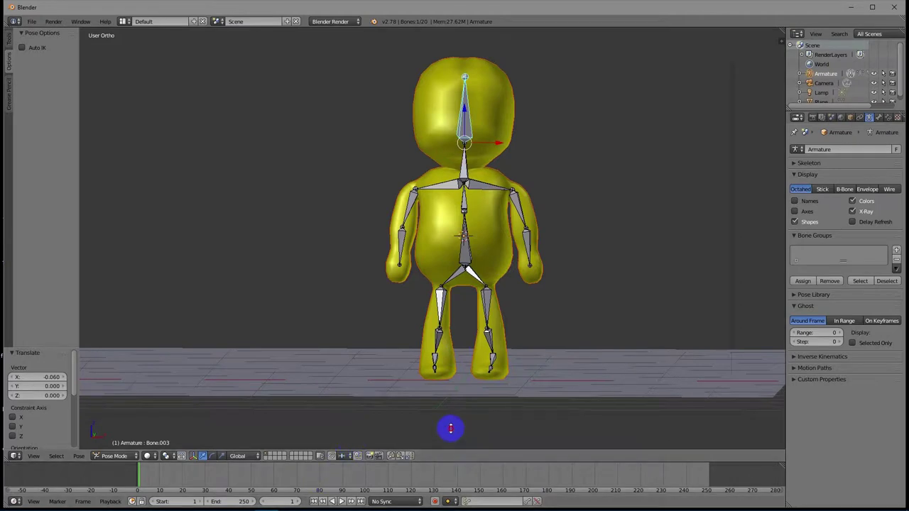
Enlarge the timeline area, set the animation's end frame to 24 and enable automatic keyframe insertion.
left_click_drag(432, 463, 440, 423)
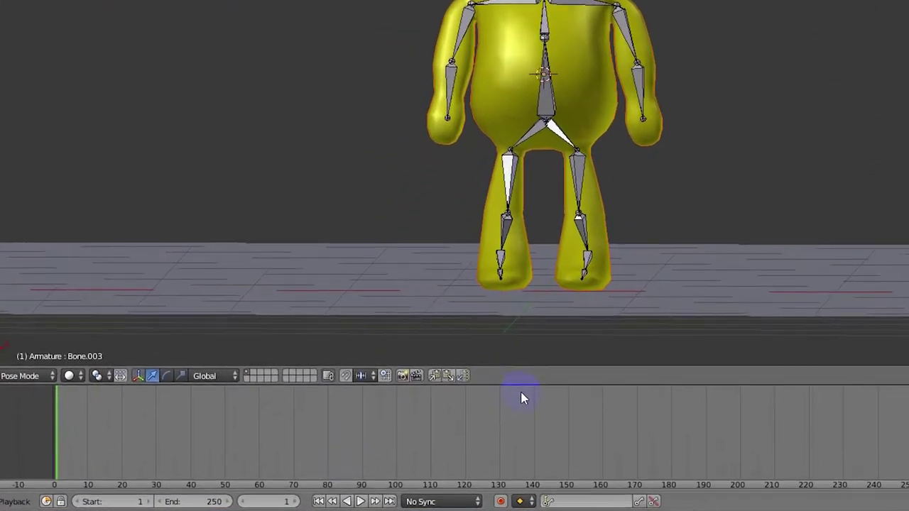
left_click(215, 501)
type("24")
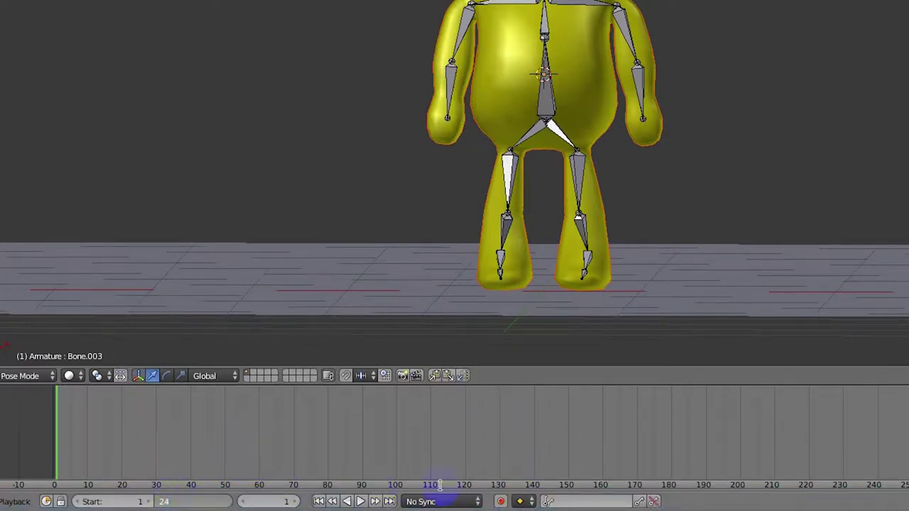
left_click(500, 501)
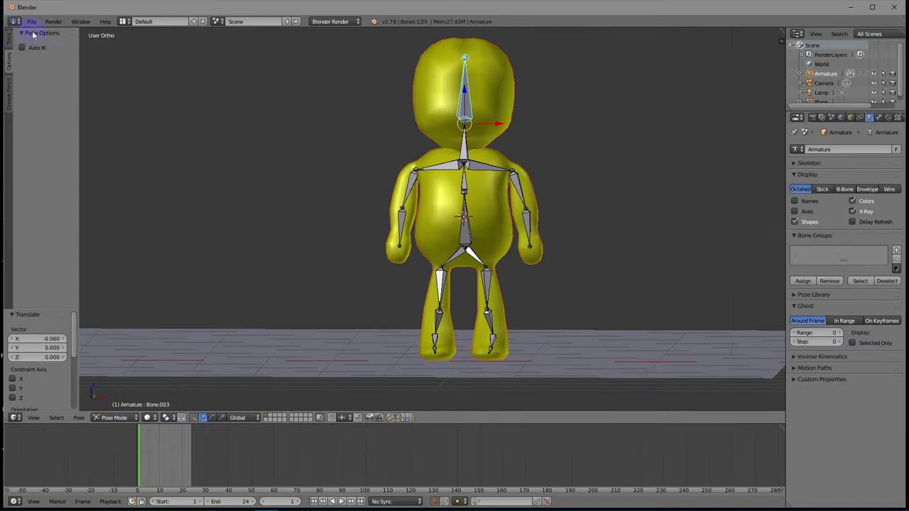
Split the 3D viewport into two side-by-side views, one in front orthographic and the other in right orthographic view.
left_click_drag(785, 33, 392, 51)
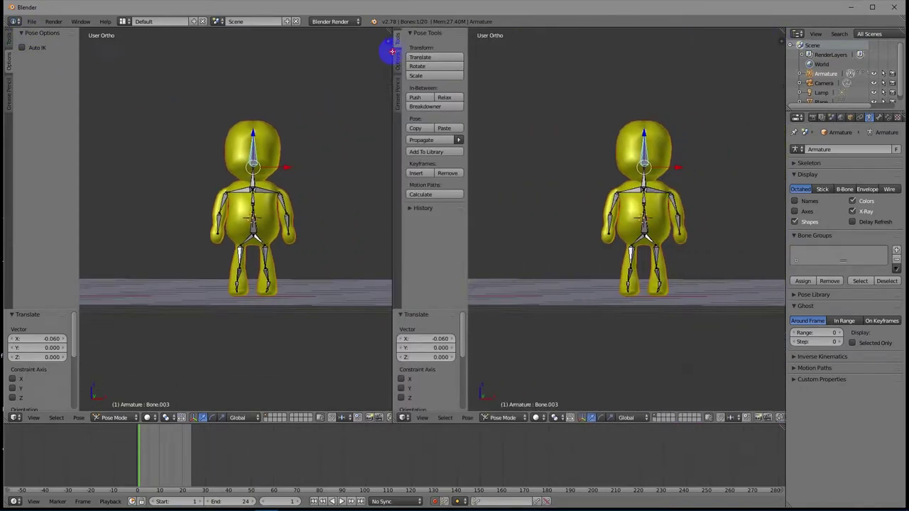
left_click_drag(470, 53, 466, 77)
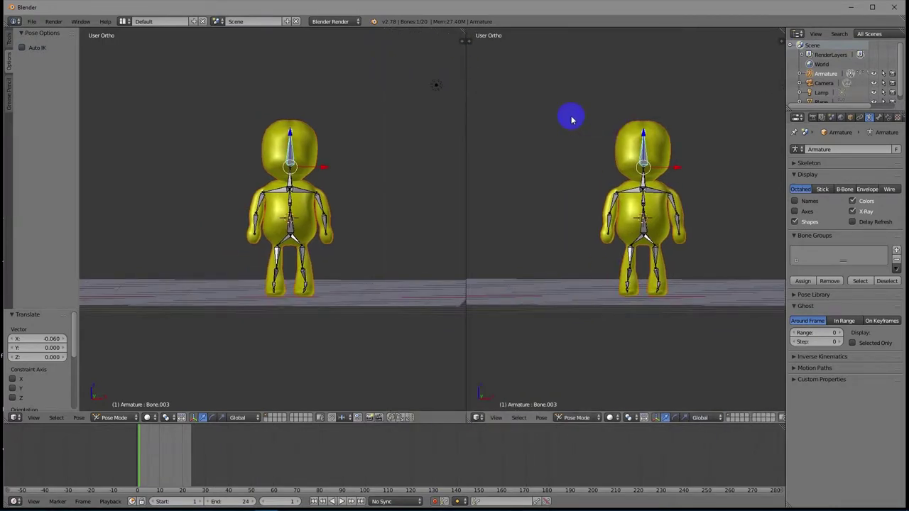
key("KP_3")
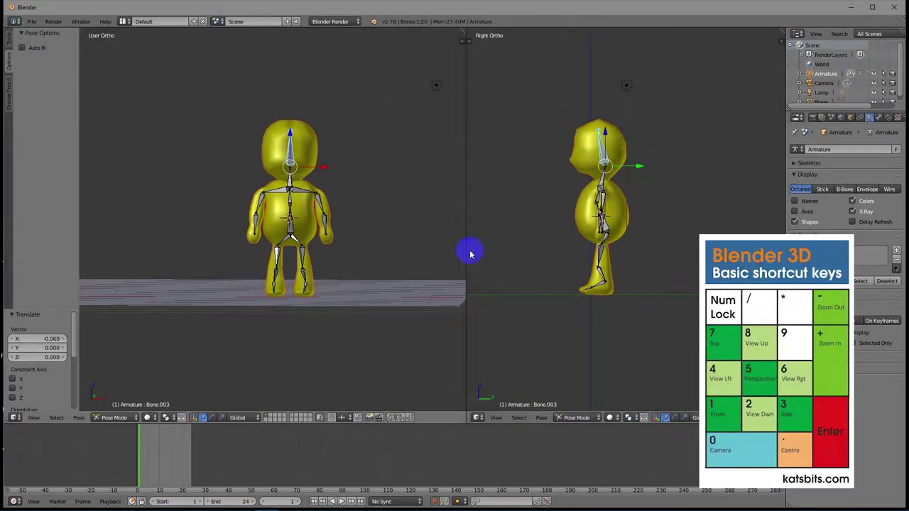
key("KP_5")
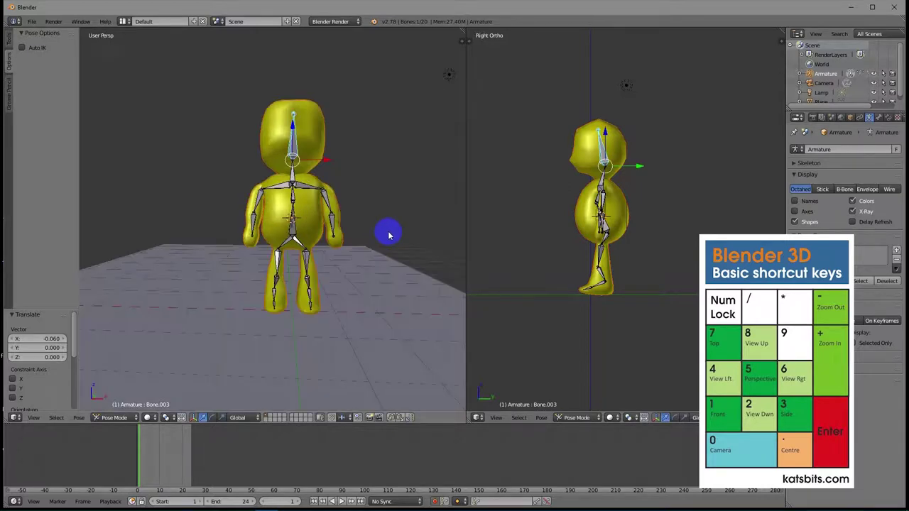
key("KP_5")
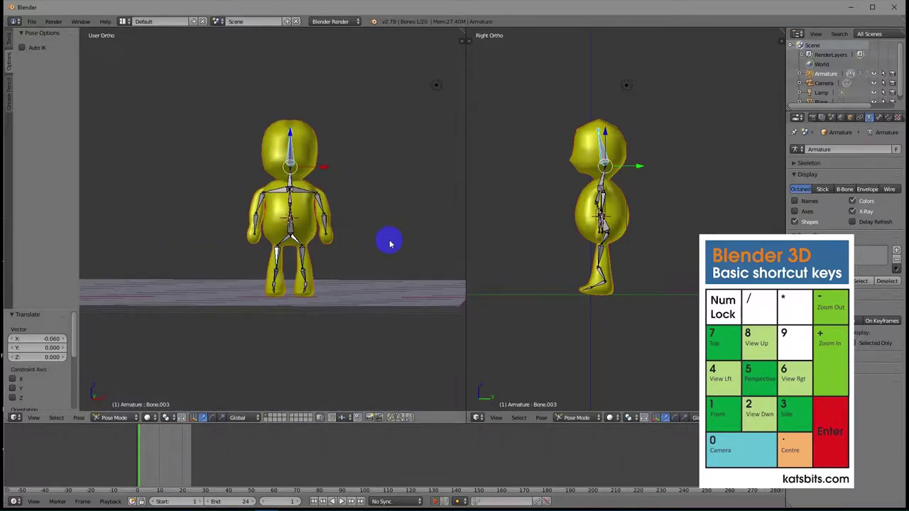
key("KP_1")
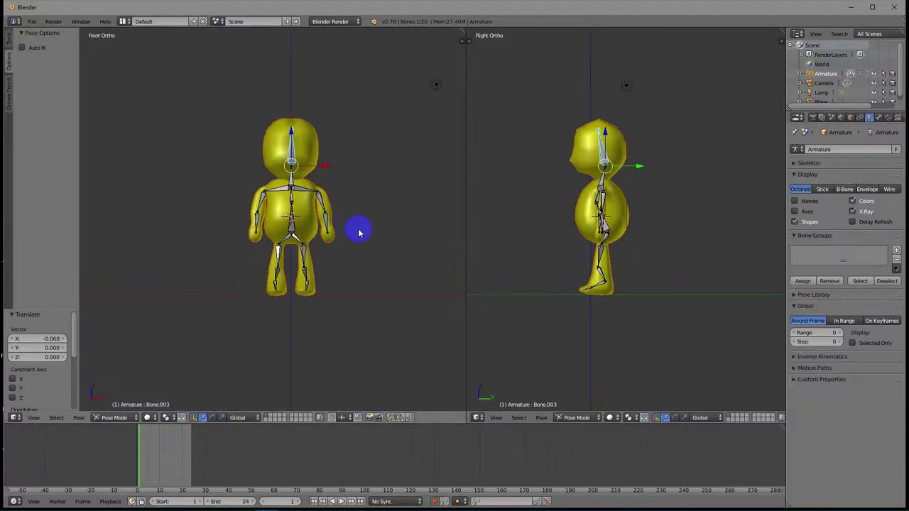
Split the timeline area in two and change the new area below the side view to a Dope Sheet.
left_click_drag(781, 425, 465, 426)
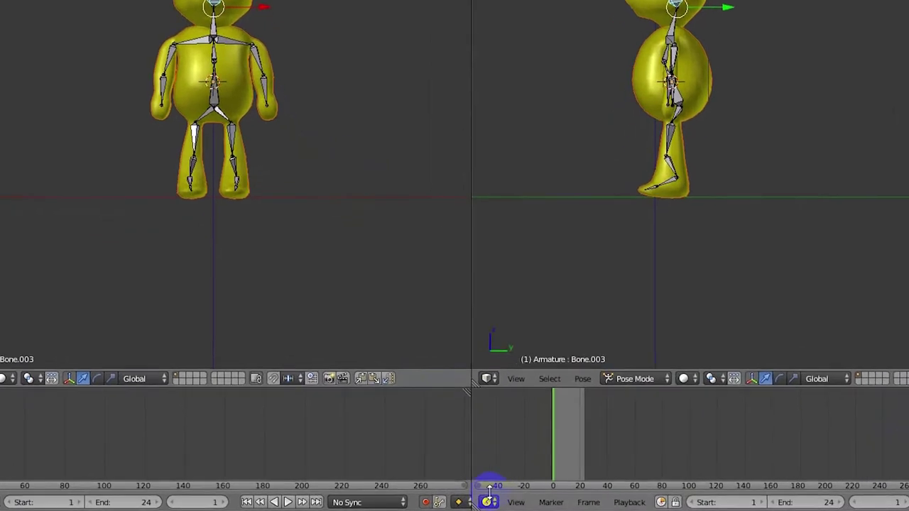
left_click(488, 502)
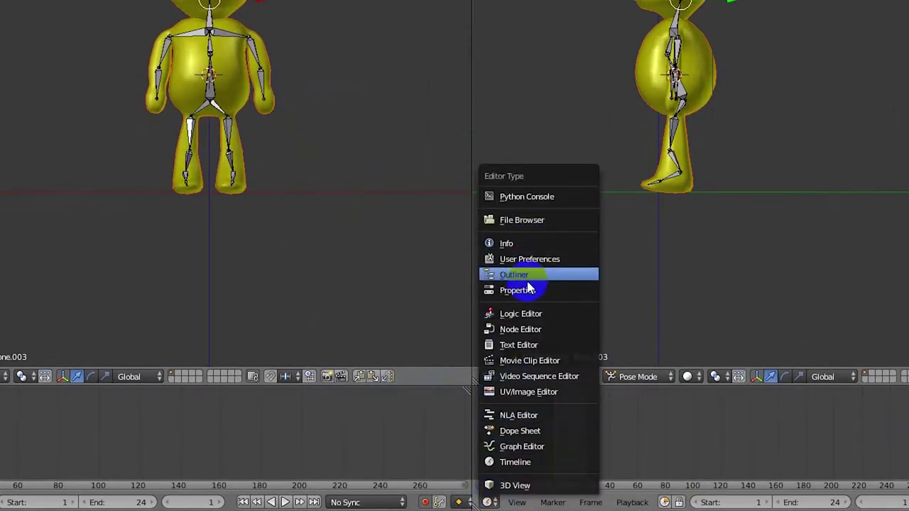
left_click(531, 431)
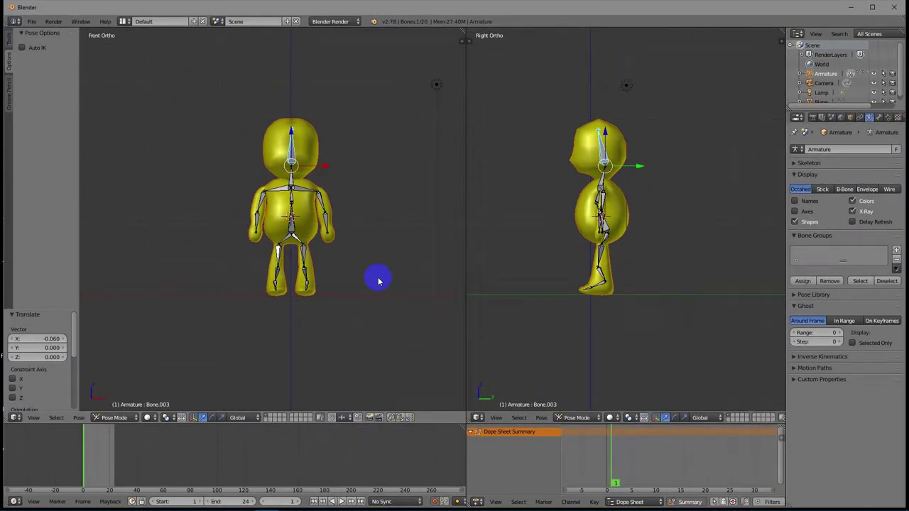
At frame 1, rotate the left upper arm bone forward and raise the left forearm bone in front of the body.
right_click(603, 201)
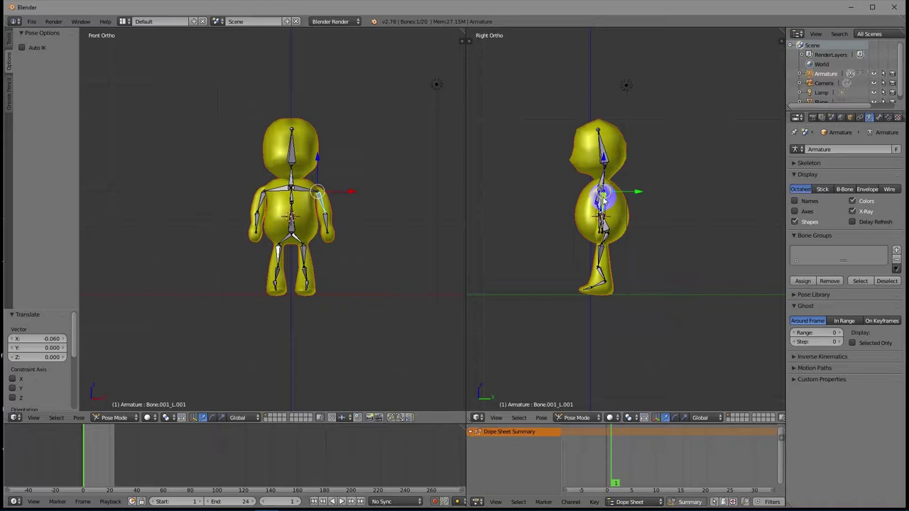
key("r")
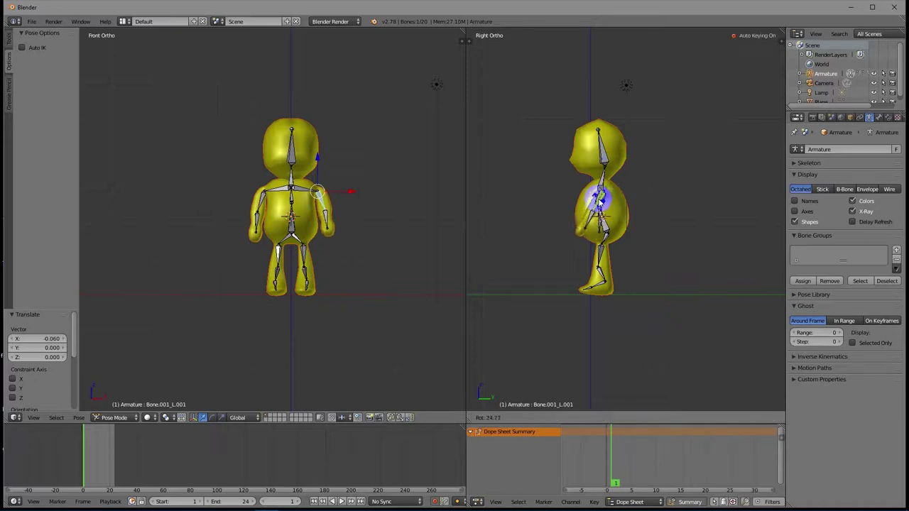
left_click(600, 200)
right_click(591, 217)
key("r")
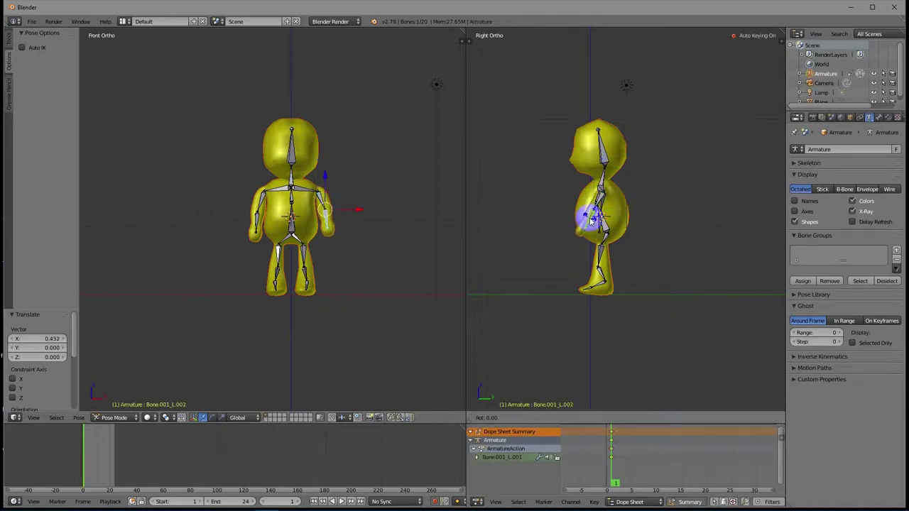
left_click(583, 211)
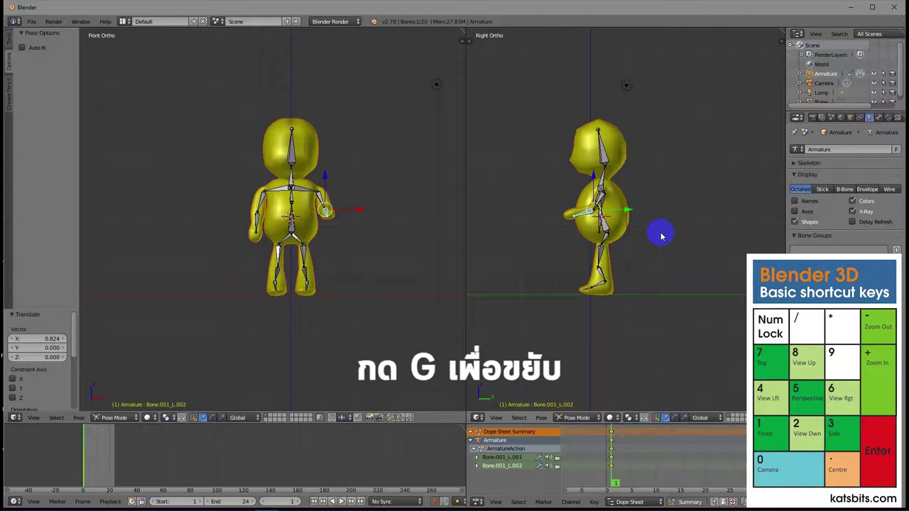
From the left side view, rotate the right upper arm bone backward and bend the right forearm bone forward at the elbow.
key("ctrl+KP_3")
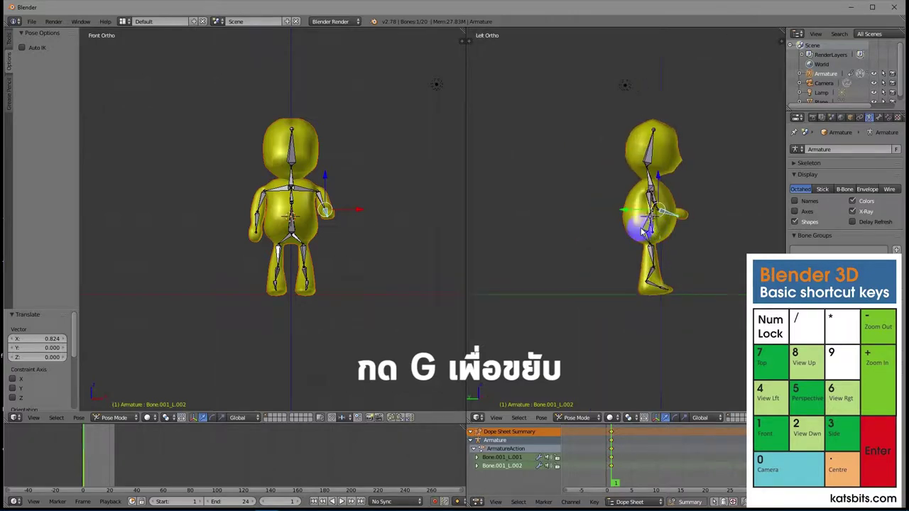
right_click(651, 208)
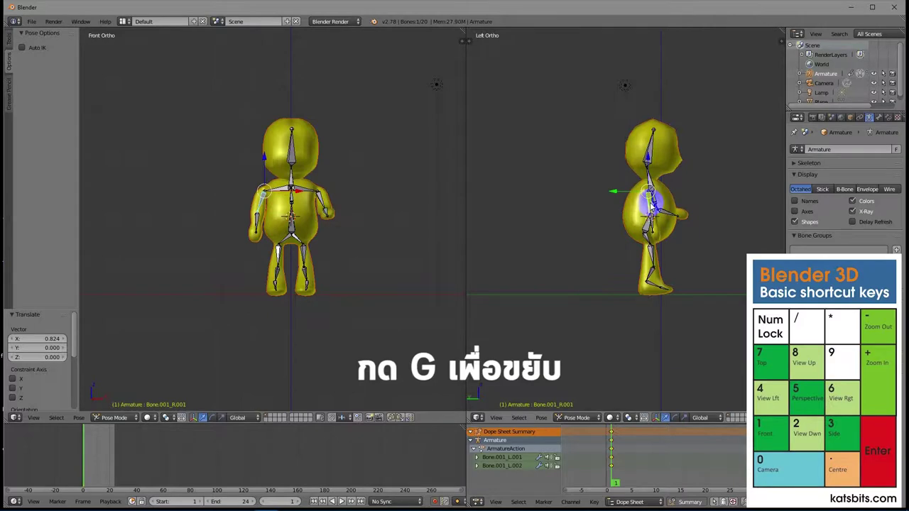
key("r")
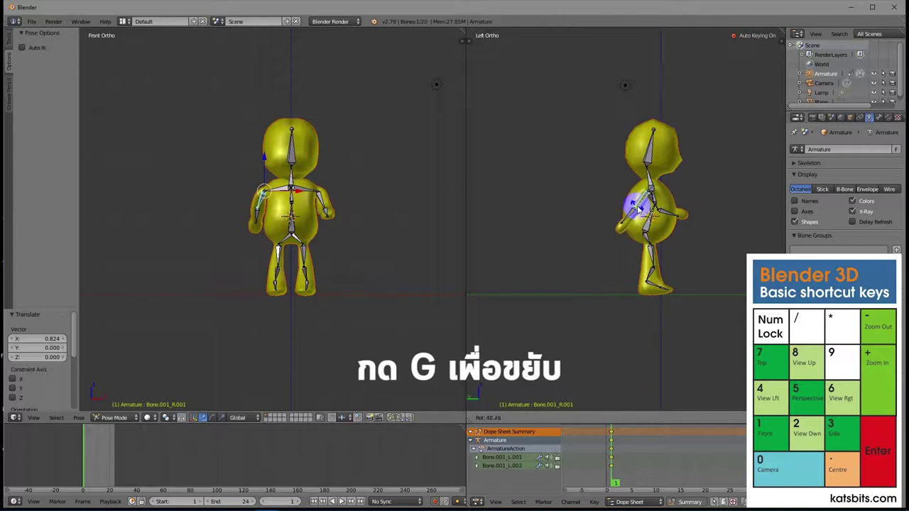
left_click(636, 219)
right_click(636, 219)
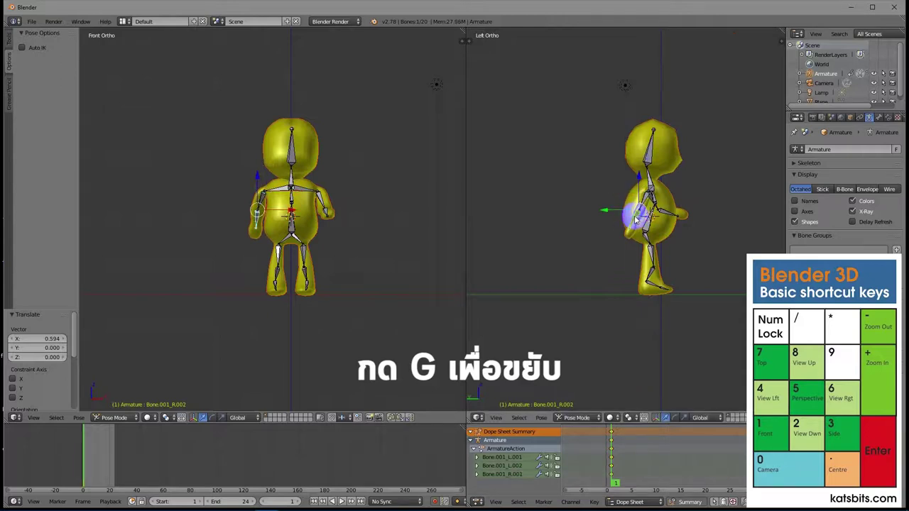
key("r")
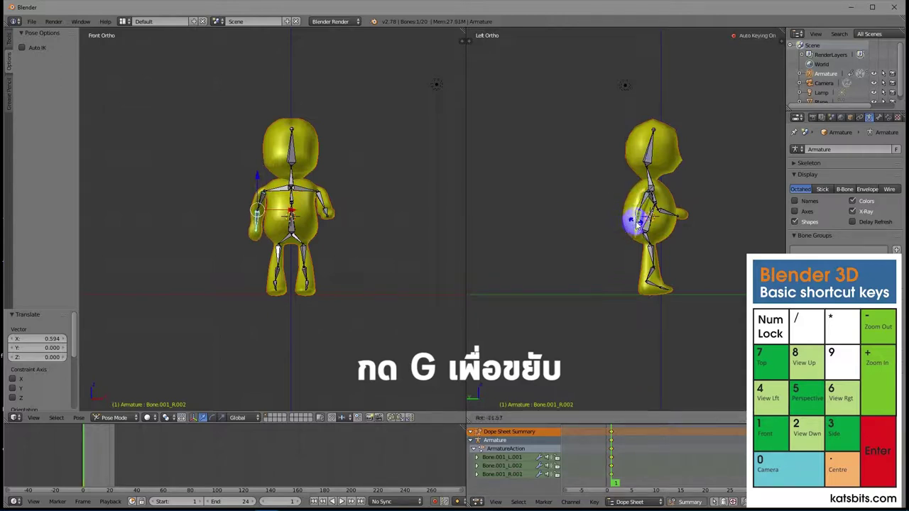
left_click(644, 228)
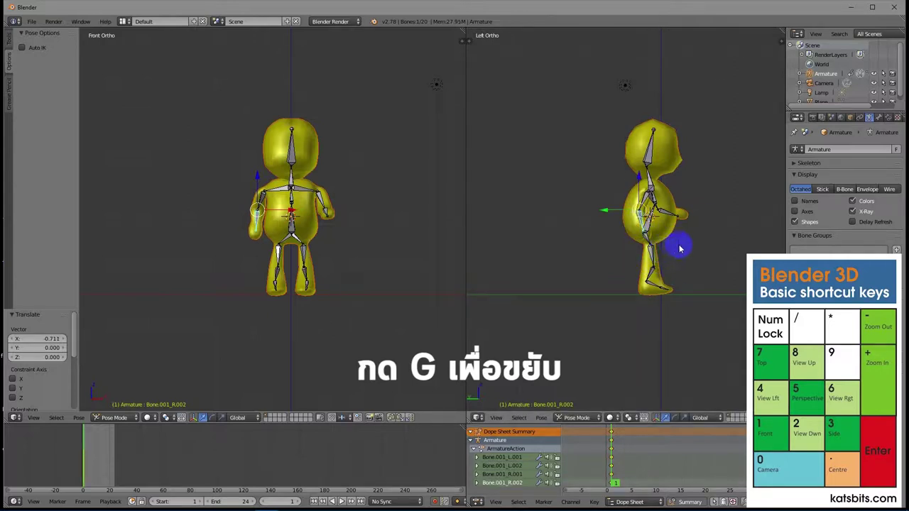
From the right side view, rotate the left thigh bone forward and the right thigh bone backward into a stride.
key("ctrl+KP_3")
right_click(602, 254)
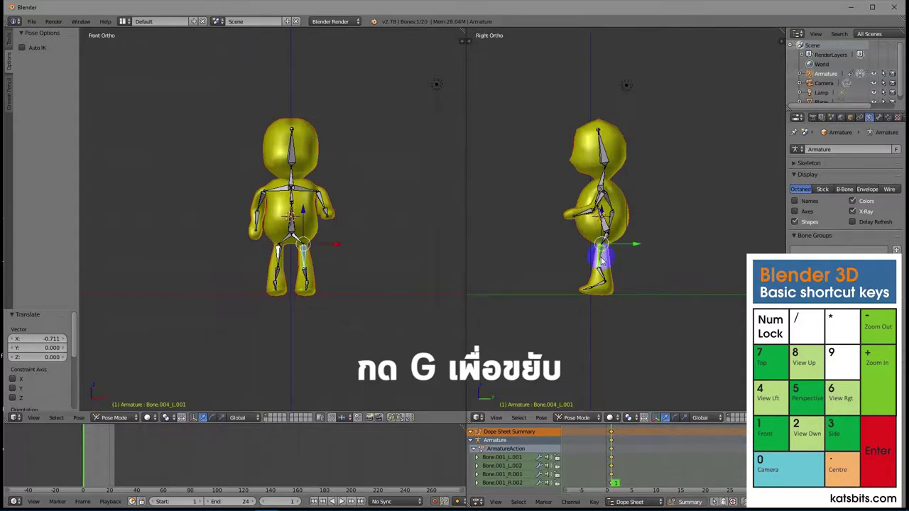
key("r")
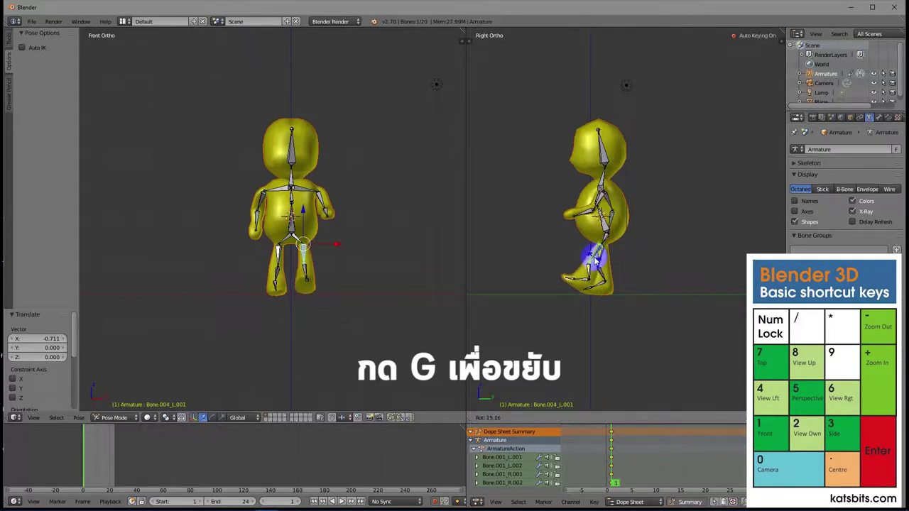
left_click(595, 260)
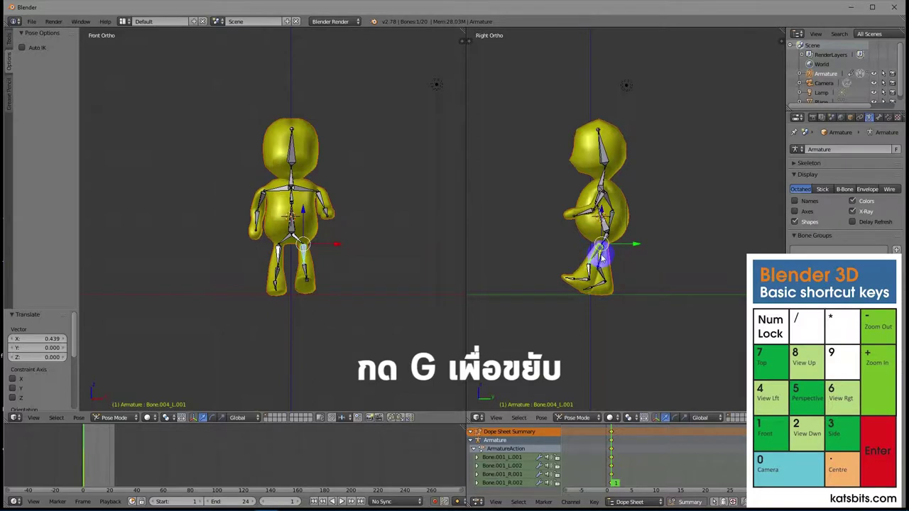
right_click(602, 259)
key("r")
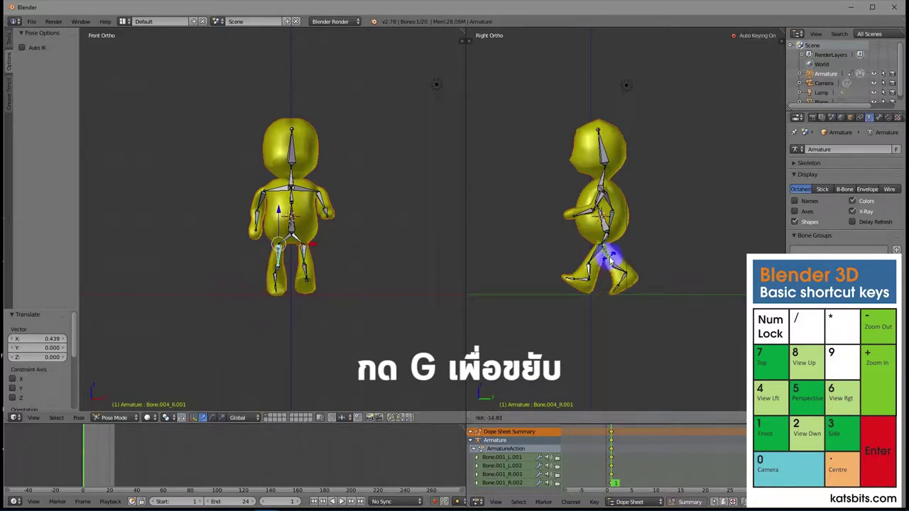
left_click(605, 252)
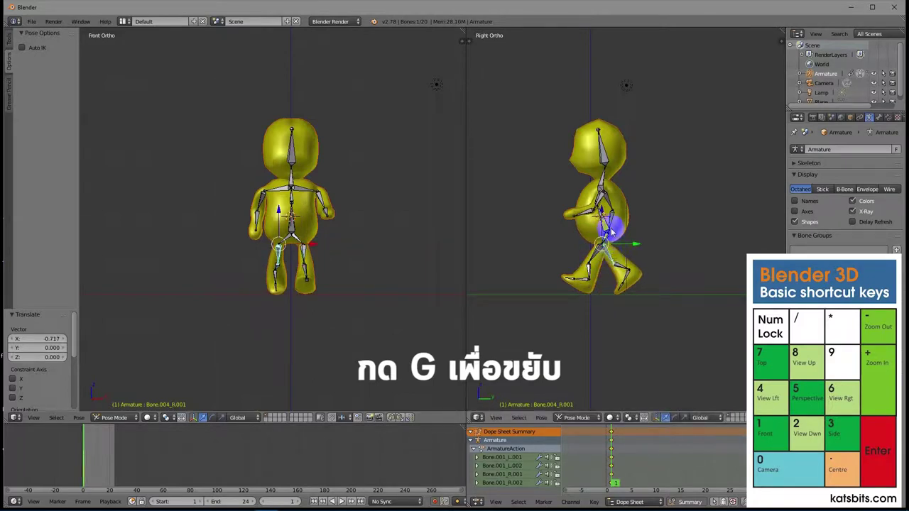
right_click(604, 225)
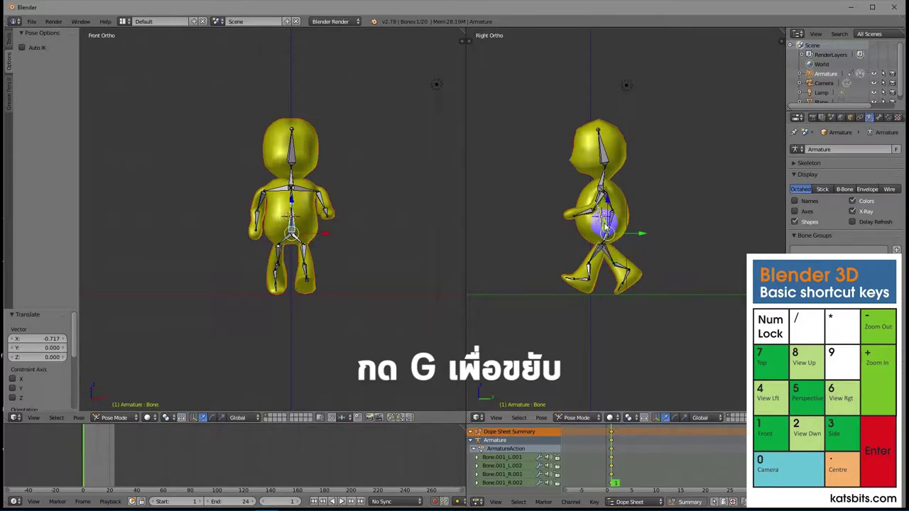
key("g")
key("Escape")
Tilt the head bone slightly forward in the side view for the frame 1 pose.
right_click(604, 147)
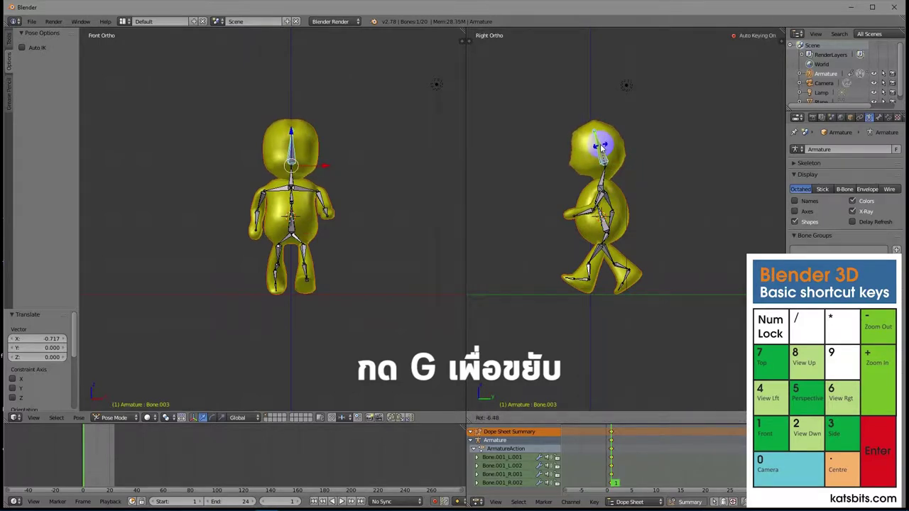
key("g")
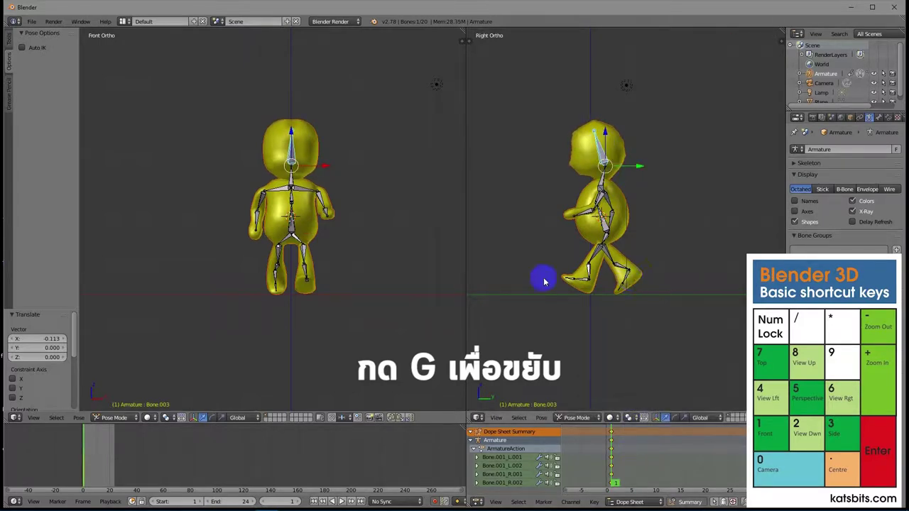
At frame 10, rotate the left upper arm bone back down so the arm rests beside the torso.
left_click(92, 477)
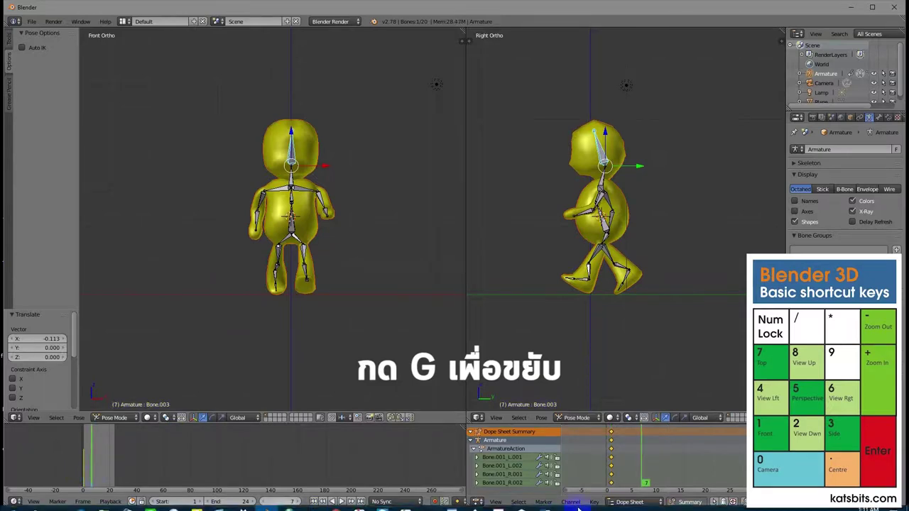
left_click(634, 476)
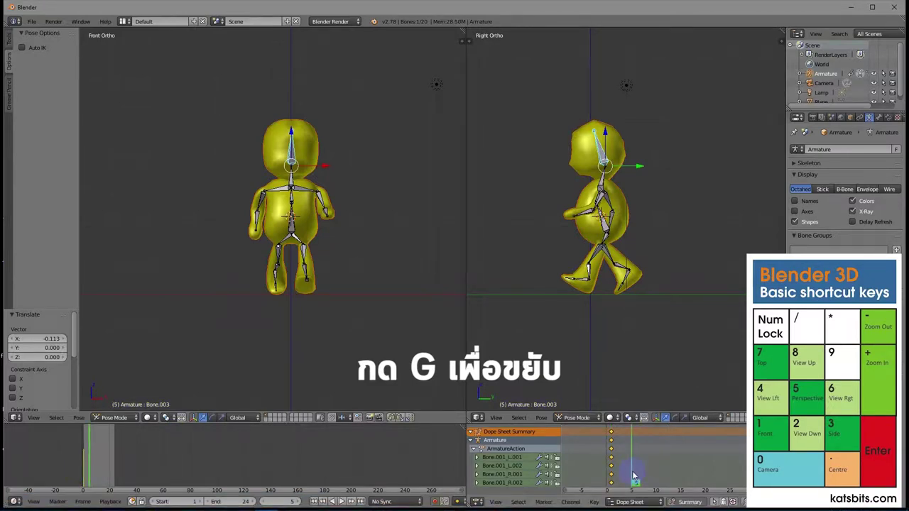
left_click(656, 474)
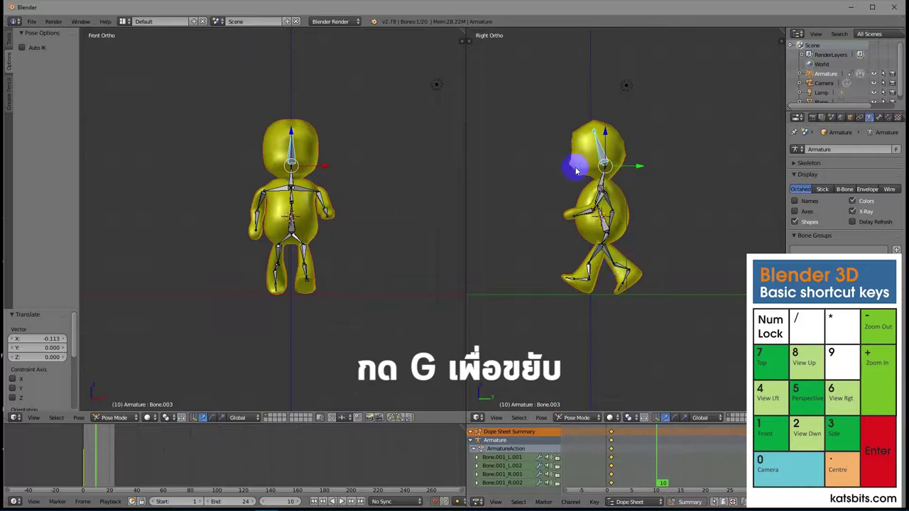
right_click(600, 202)
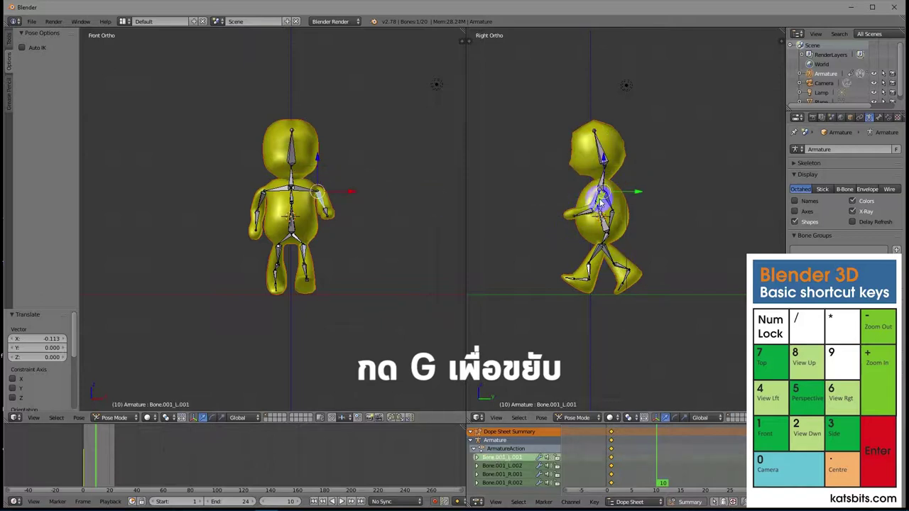
key("r")
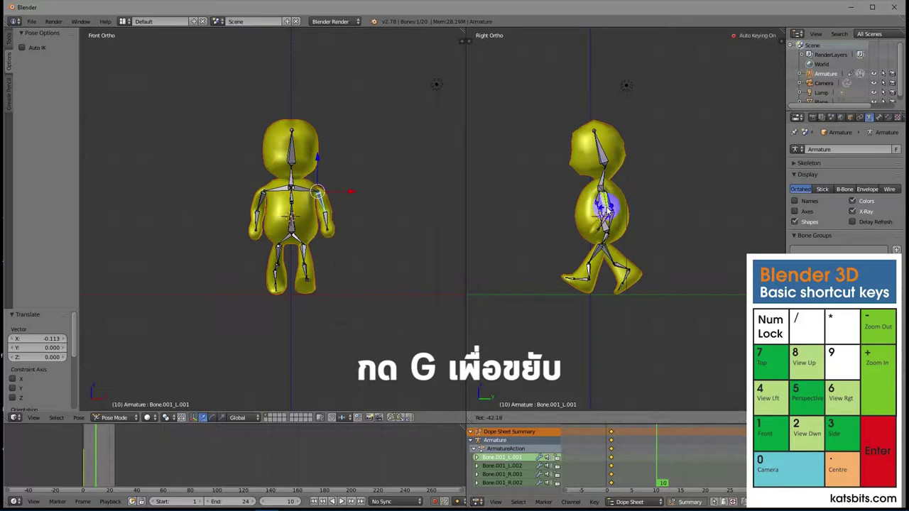
left_click(607, 209)
Rotate the head bone back to an upright position at frame 10.
right_click(602, 151)
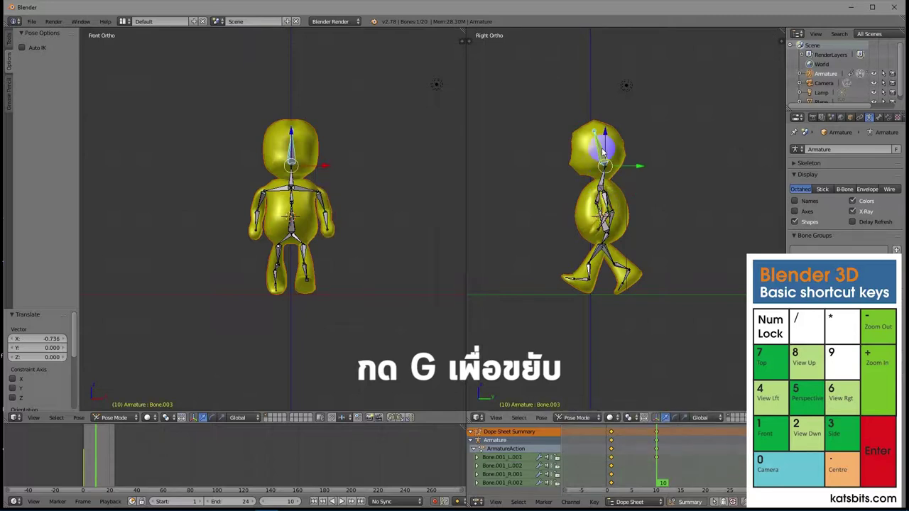
key("g")
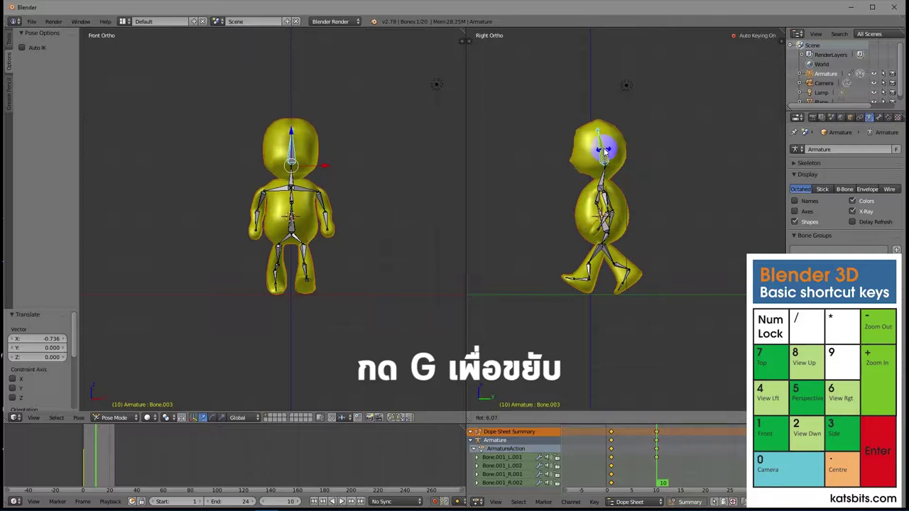
left_click(605, 153)
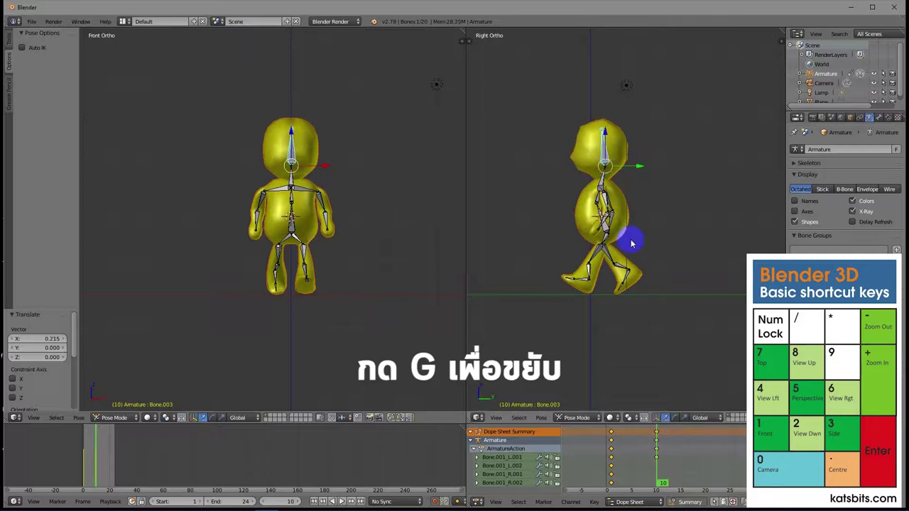
Rotate the left thigh bone backward and the right thigh bone forward so both legs come together under the body at frame 10.
right_click(598, 255)
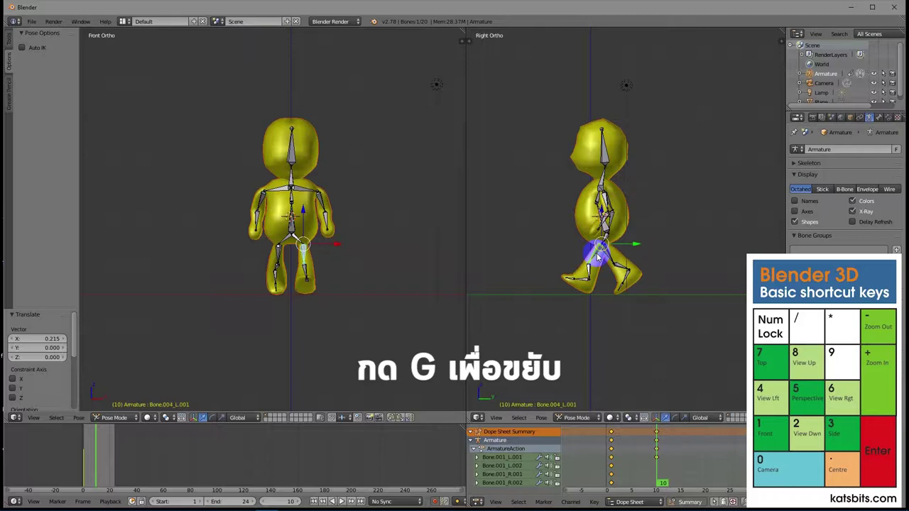
key("r")
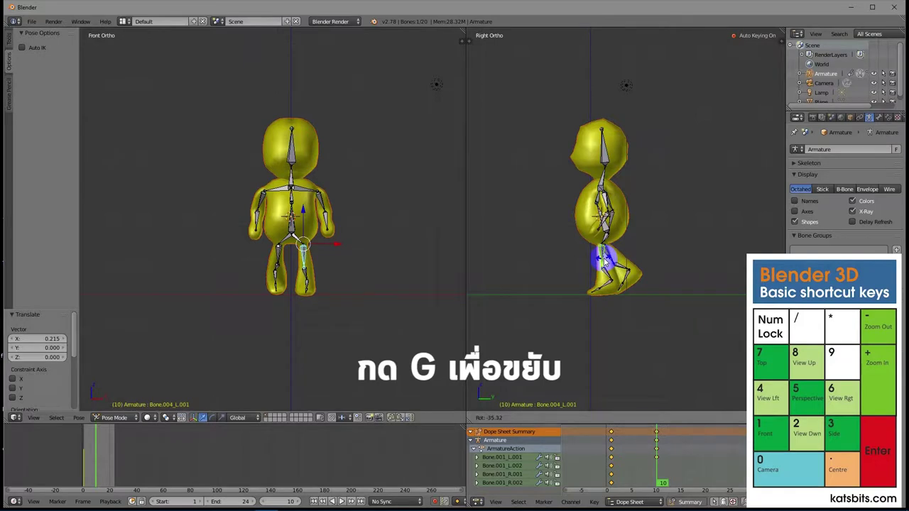
right_click(605, 259)
right_click(602, 259)
key("r")
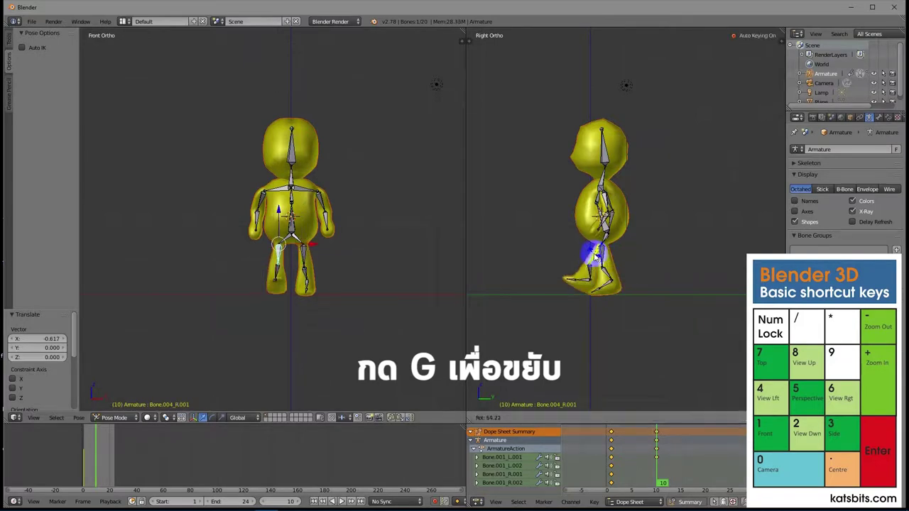
left_click(597, 254)
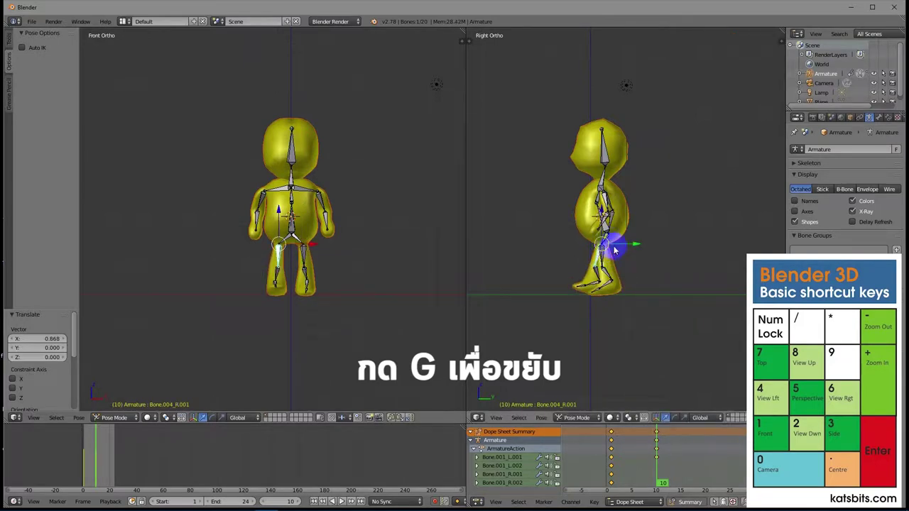
From the left side view, rotate the right upper arm bone forward until it hangs beside the torso at frame 10.
key("ctrl+KP_3")
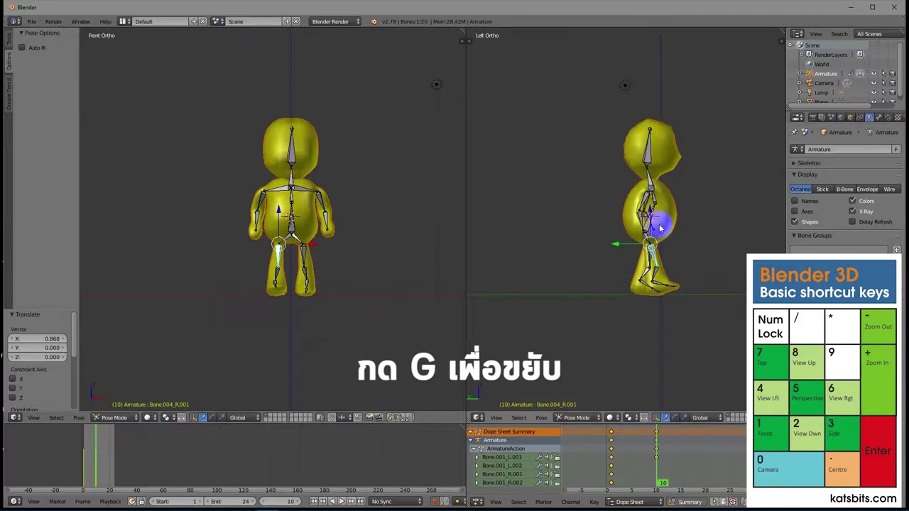
right_click(644, 201)
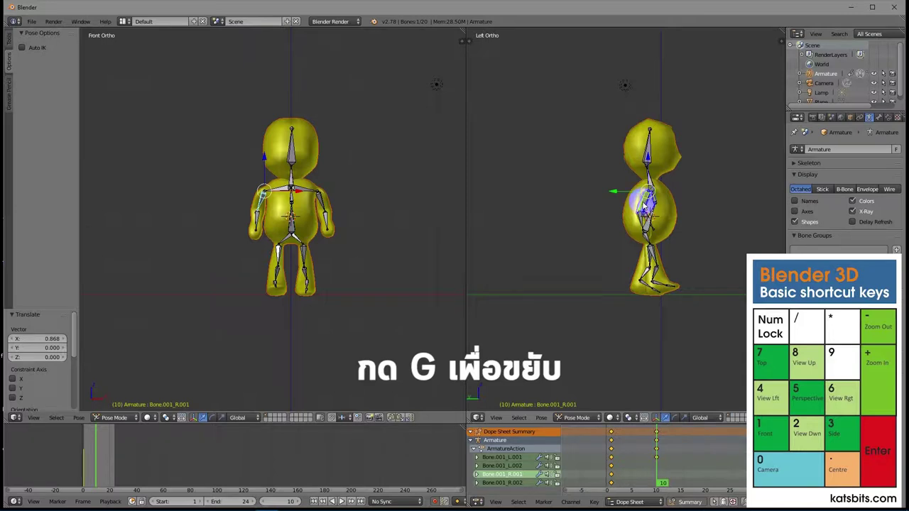
key("r")
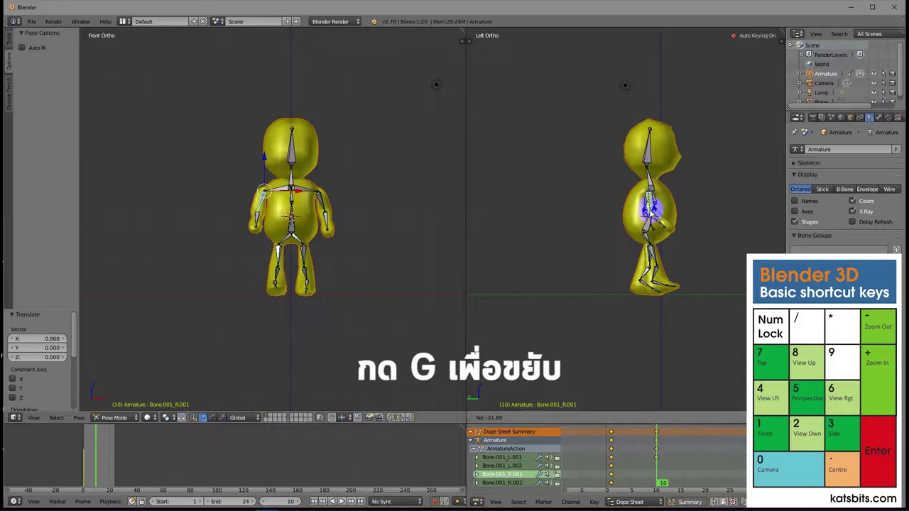
left_click(649, 207)
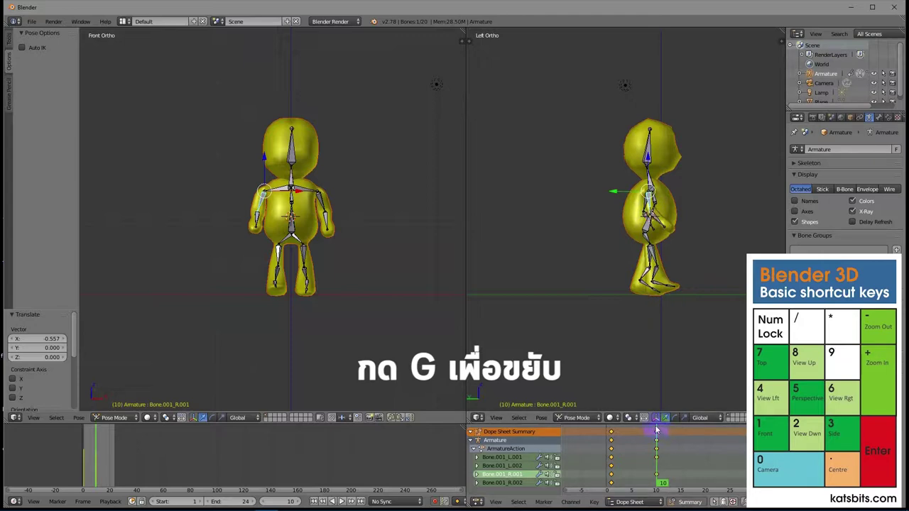
Play back the animation to review the motion between the frame 1 and frame 10 poses.
left_click(316, 502)
left_click(341, 502)
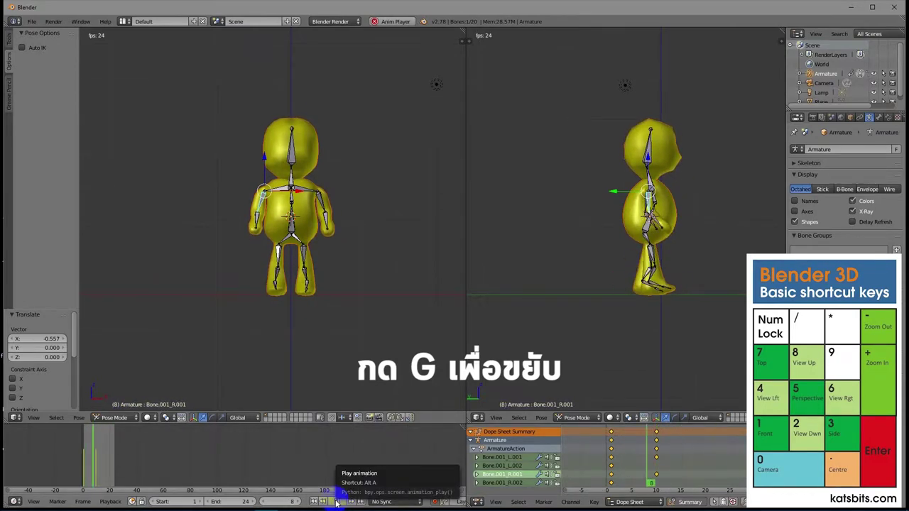
left_click(335, 502)
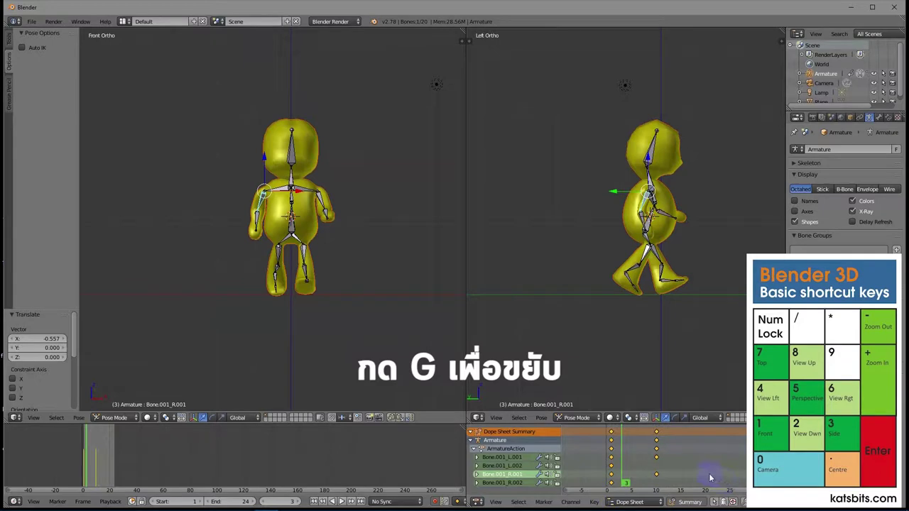
mouse_move(706, 475)
left_mouse_down()
mouse_move(738, 472)
mouse_move(720, 472)
left_mouse_up()
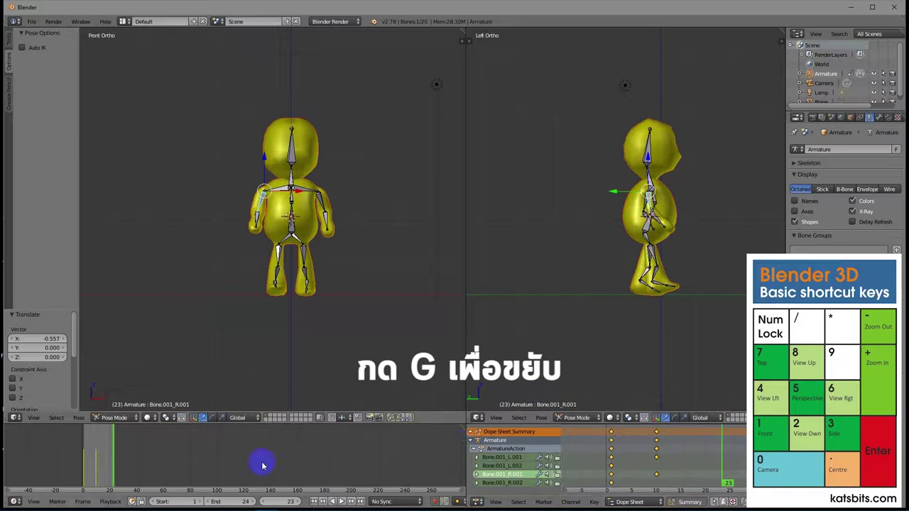
left_click(341, 502)
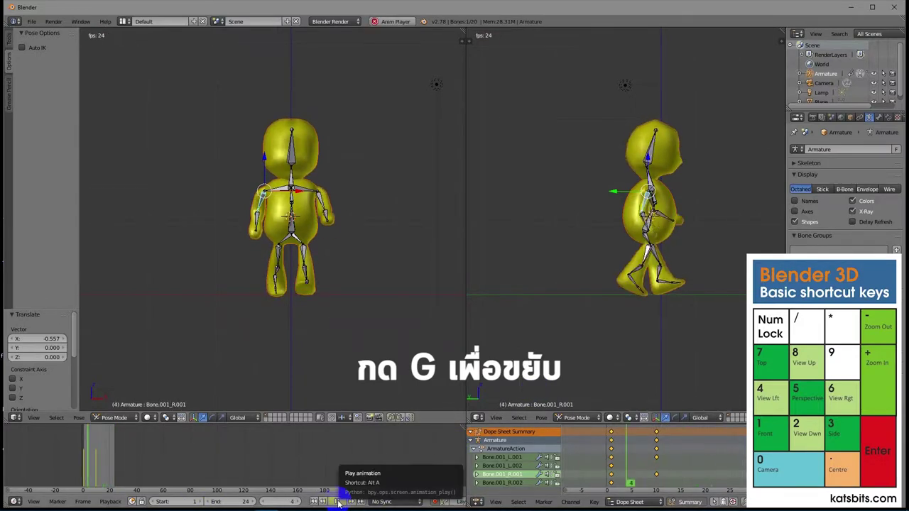
left_click(337, 502)
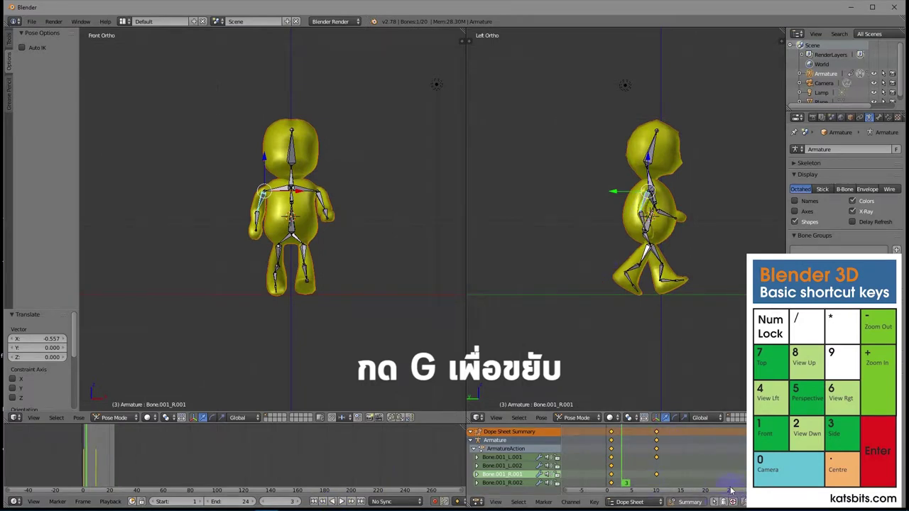
At frame 24, rotate the right upper arm bone forward so the forearm reaches out in front of the body.
left_click(731, 490)
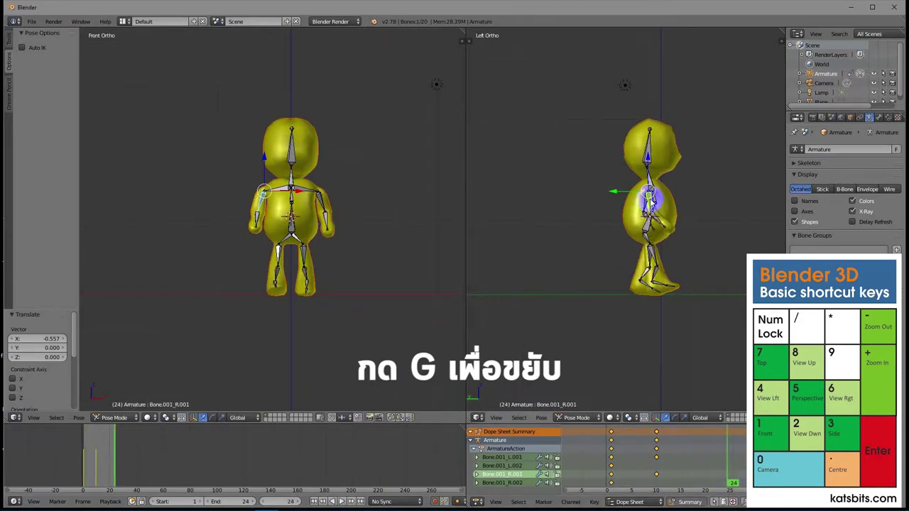
key("r")
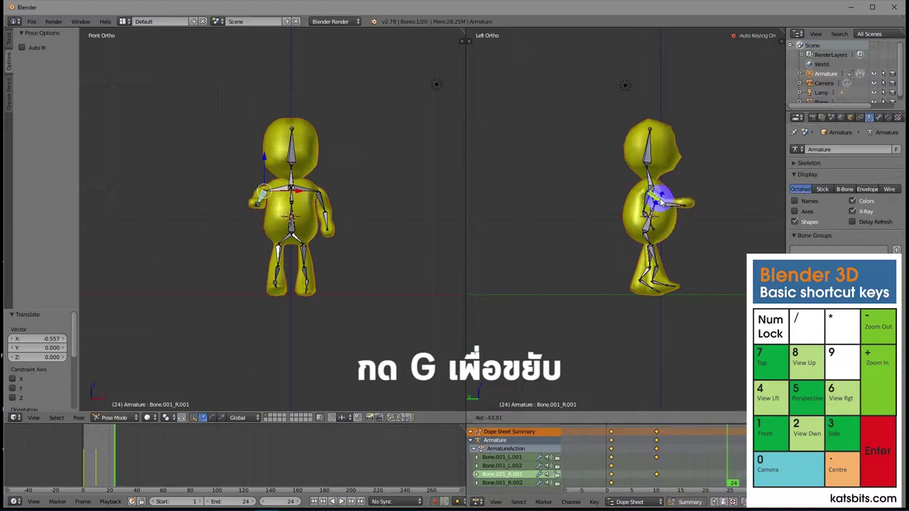
left_click(660, 203)
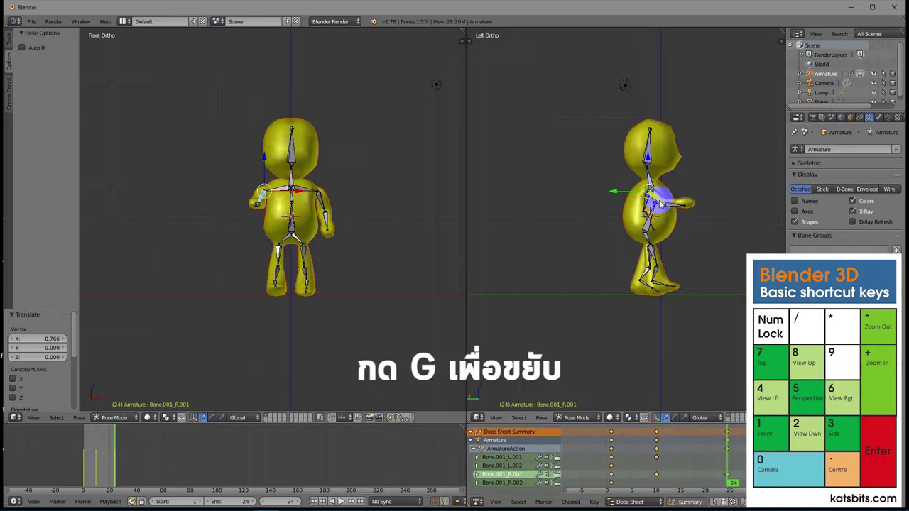
Swing the right thigh bone forward and bend the right lower leg bone back at the knee at frame 24.
right_click(654, 252)
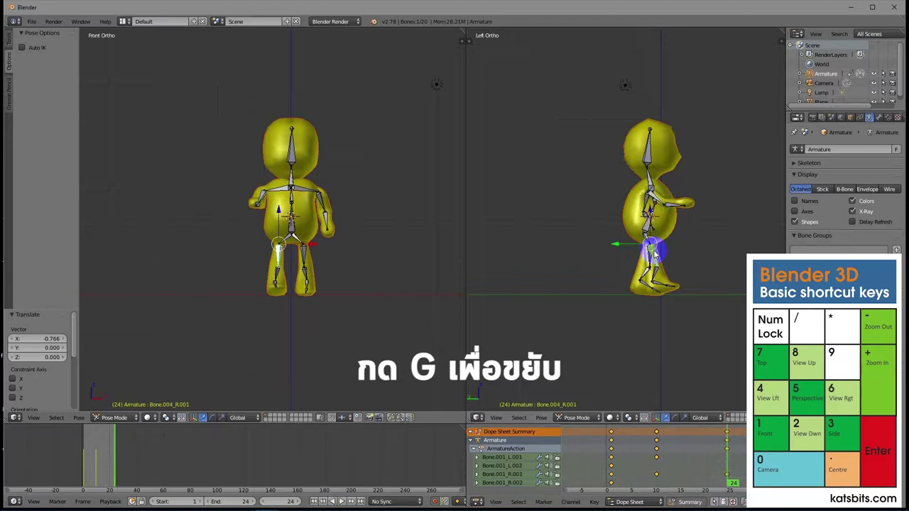
key("g")
left_click(666, 253)
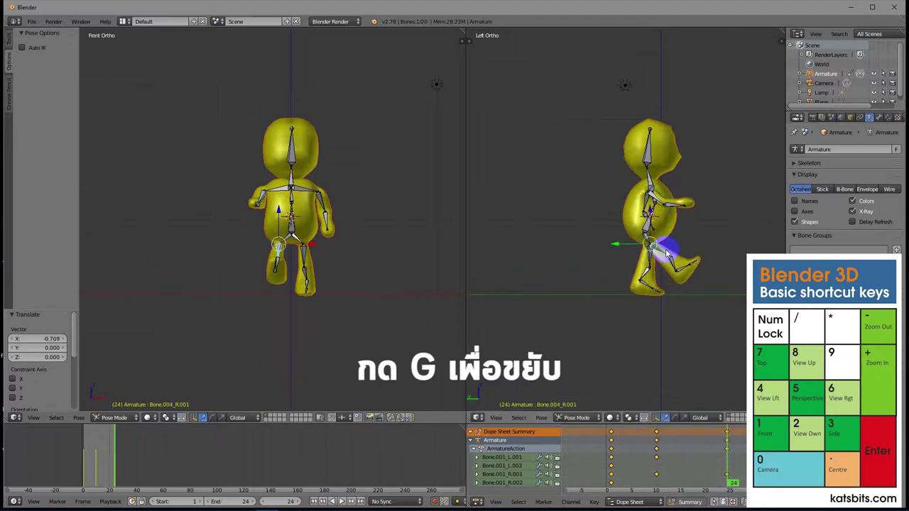
right_click(668, 257)
key("g")
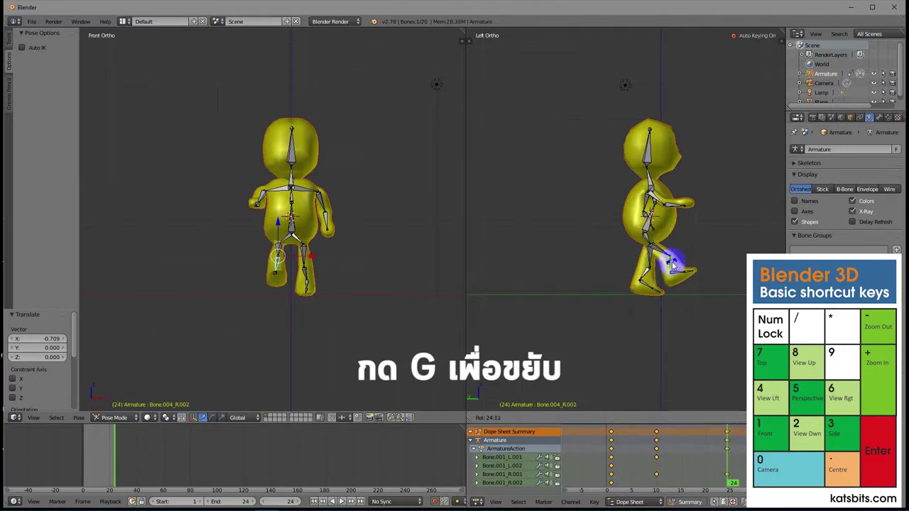
left_click(639, 265)
Pose the left leg as the trailing leg at frame 24 by rotating its thigh backward and adjusting the lower leg and foot bones.
right_click(641, 264)
key("r")
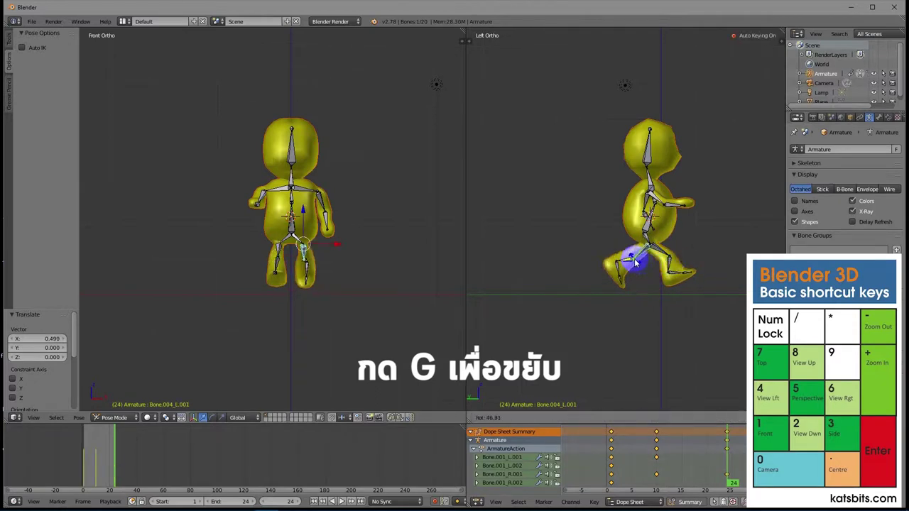
left_click(634, 264)
right_click(629, 266)
key("r")
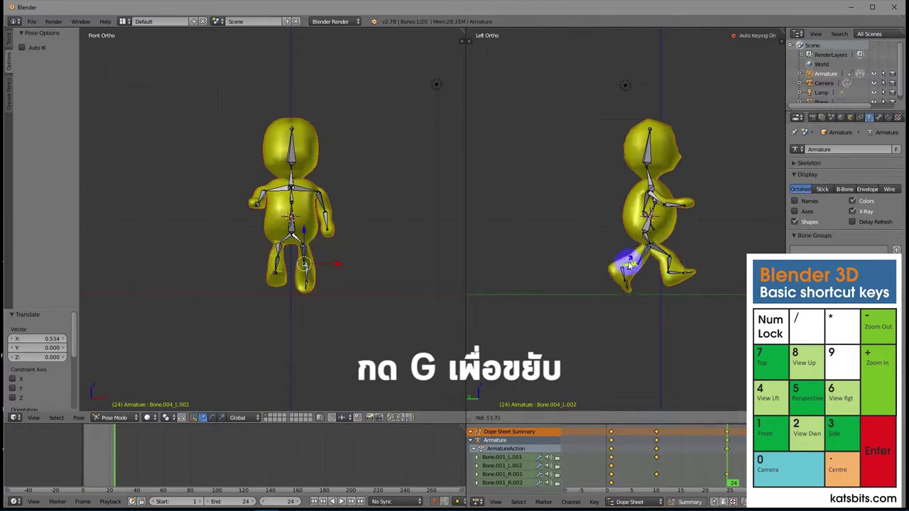
left_click(620, 260)
right_click(627, 278)
key("r")
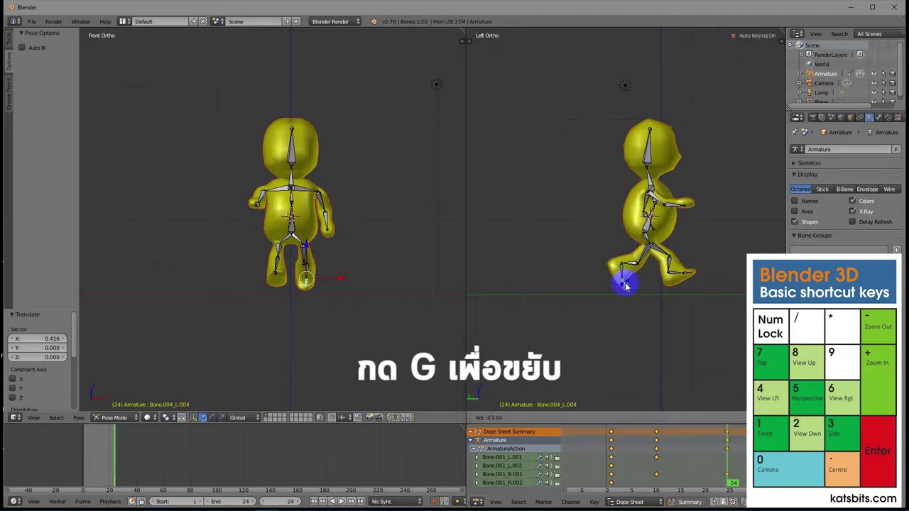
left_click(625, 284)
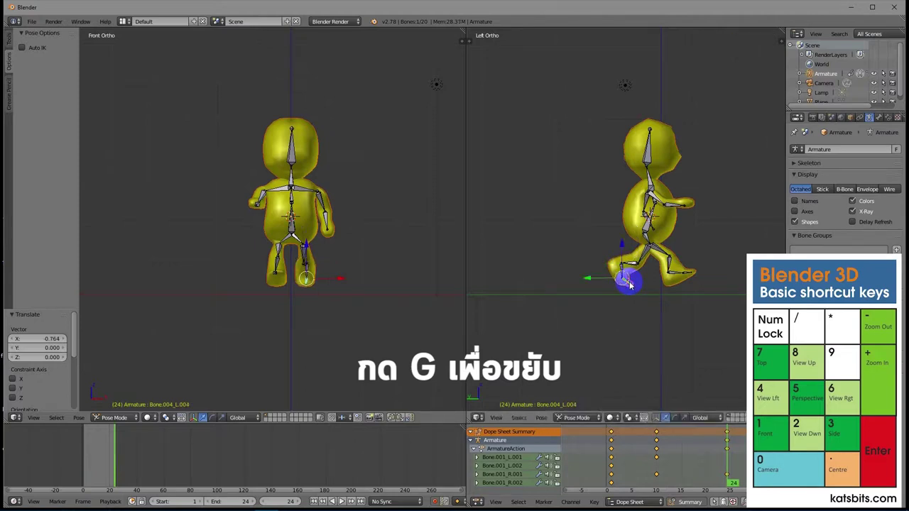
Tilt the head bone forward at frame 24 and return the side viewport to the right side view.
right_click(646, 143)
key("g")
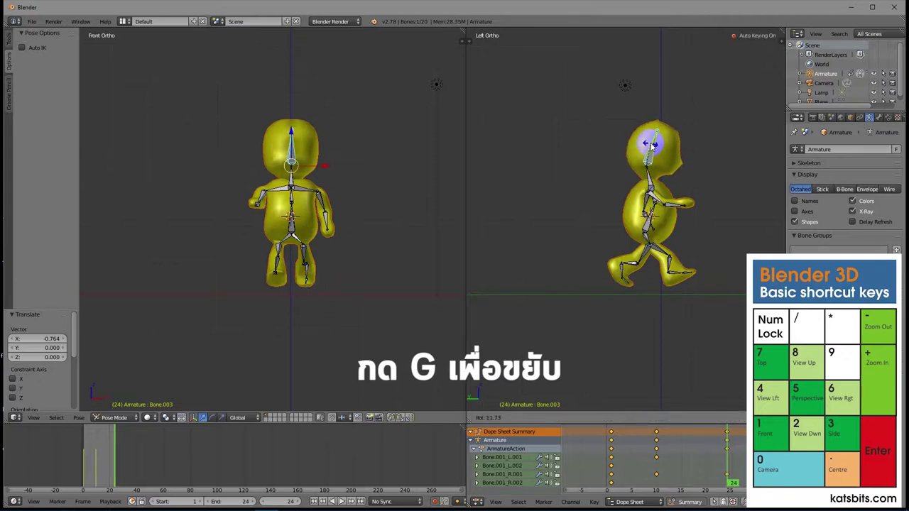
left_click(647, 143)
key("ctrl+KP_3")
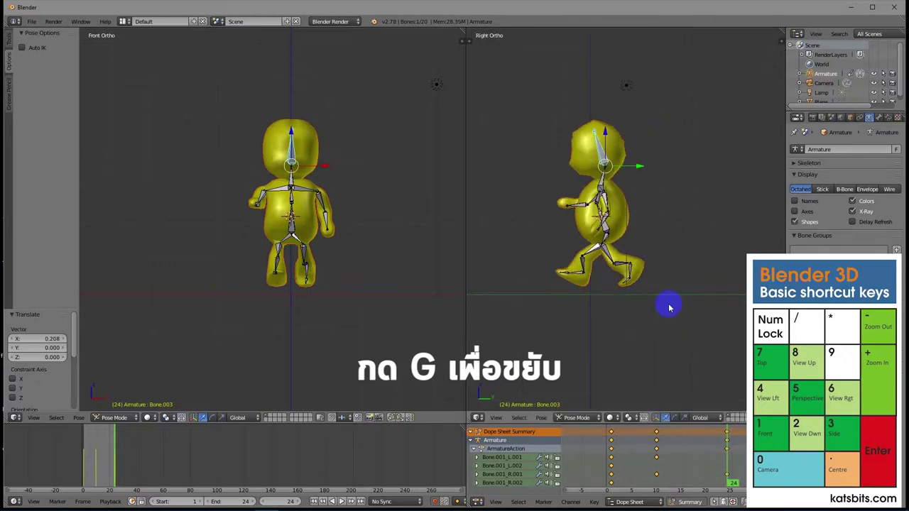
Swing the left upper arm bone backward and rotate its forearm bone at frame 24, checking the motion in playback.
right_click(605, 204)
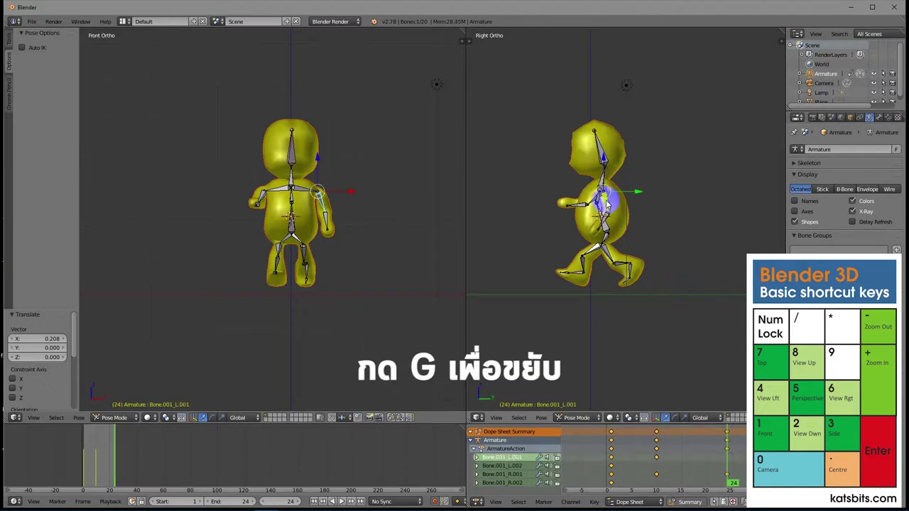
key("g")
left_click(629, 213)
right_click(626, 210)
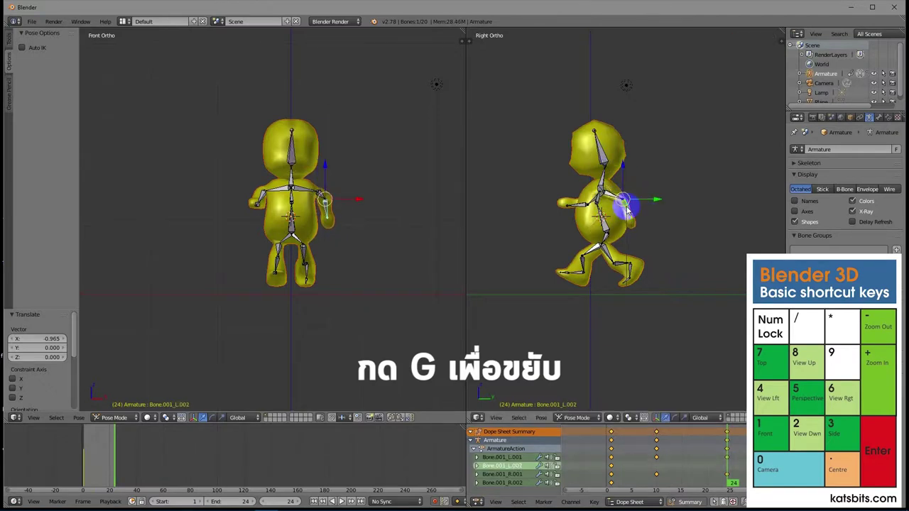
key("r")
left_click(621, 210)
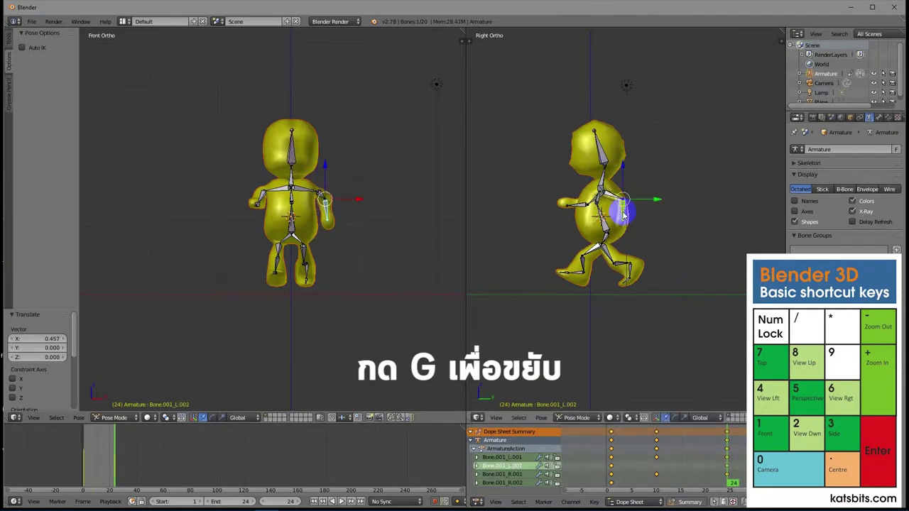
left_click(338, 502)
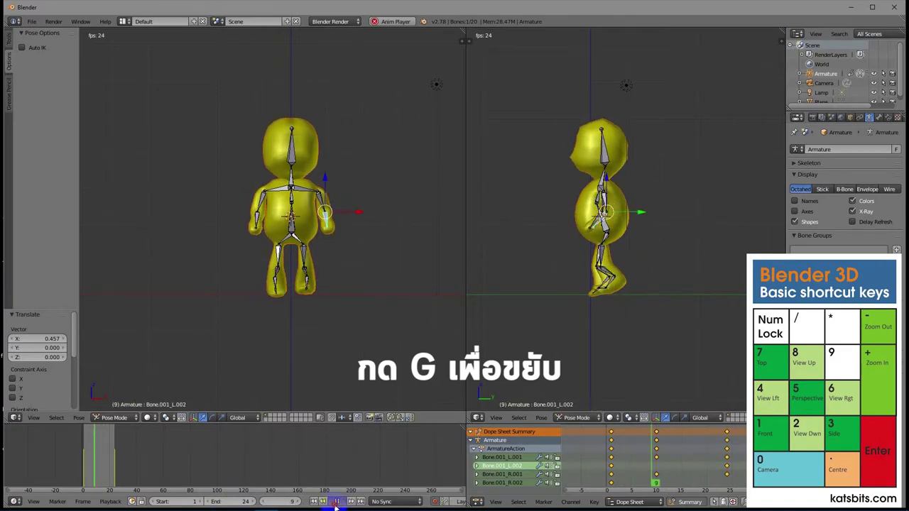
left_click(336, 502)
At frame 10, rotate the upper torso bone so the body leans forward, and preview the animation.
left_click(657, 435)
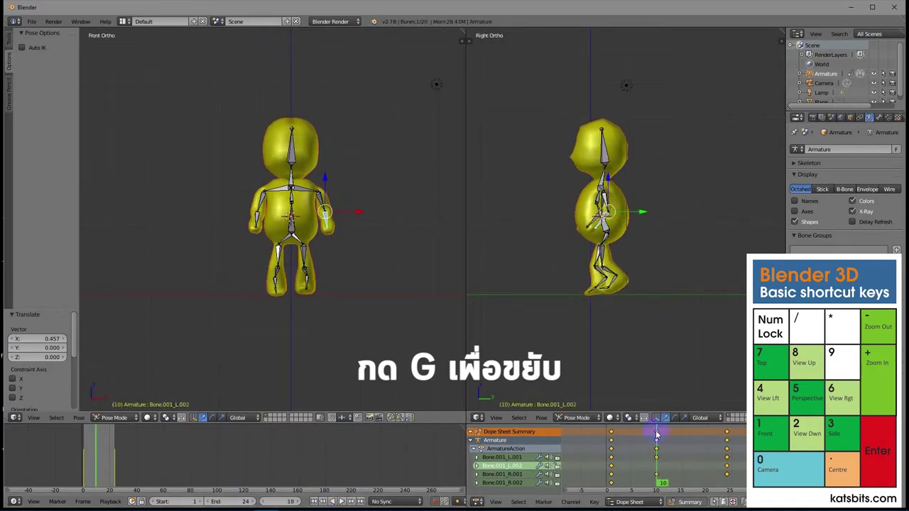
right_click(602, 196)
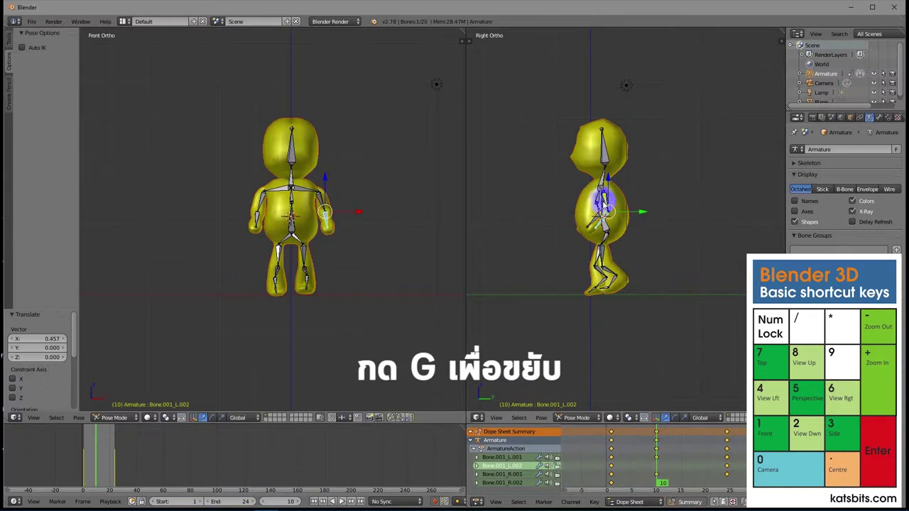
right_click(600, 213)
right_click(602, 201)
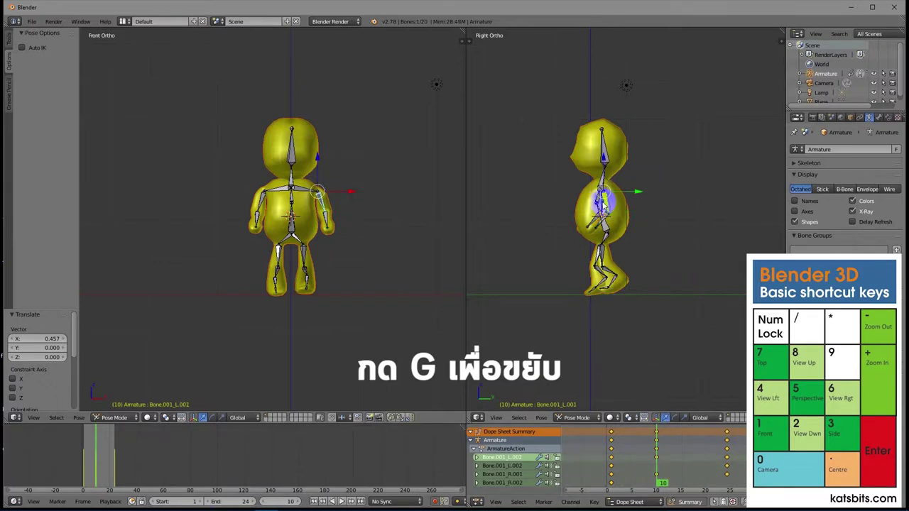
right_click(603, 203)
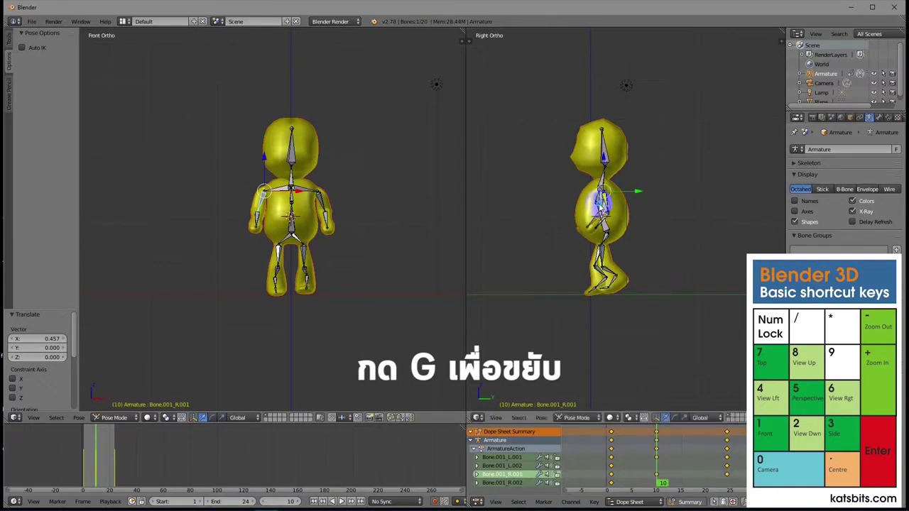
middle_click_drag(609, 247, 645, 217)
right_click(616, 203)
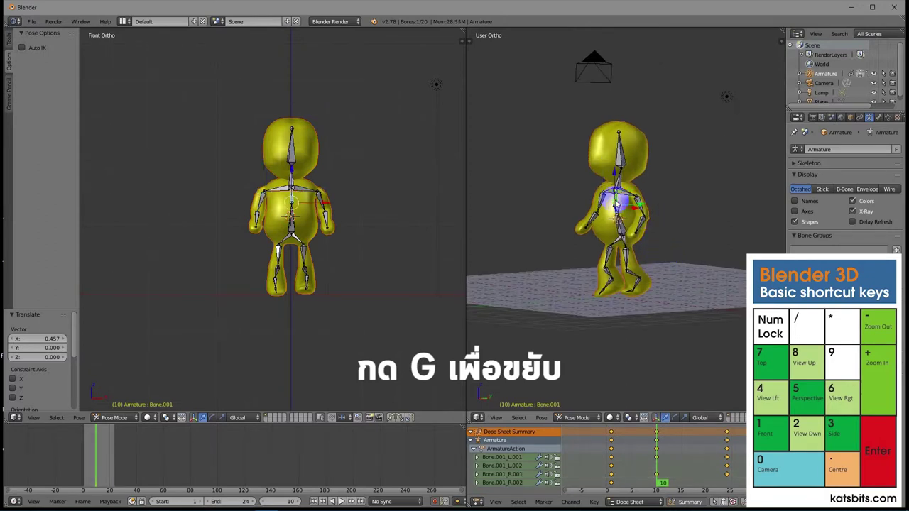
middle_click_drag(661, 206, 597, 179)
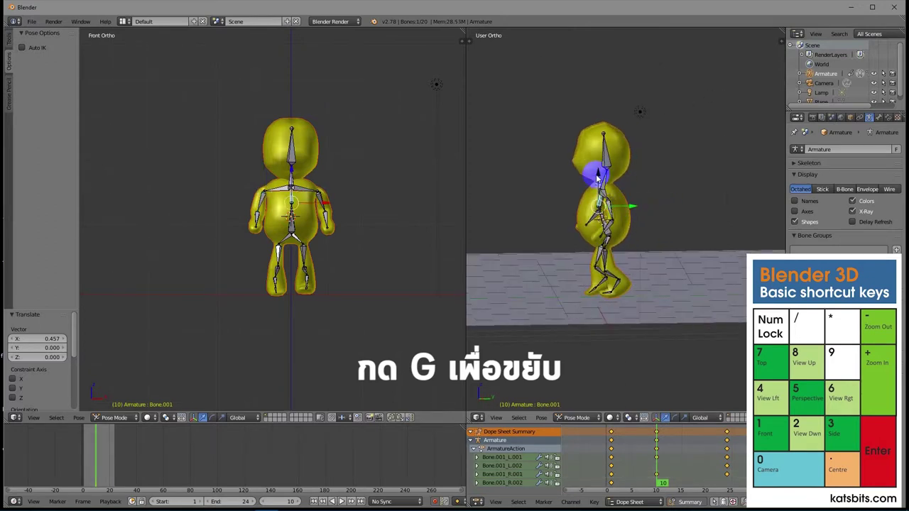
key("r")
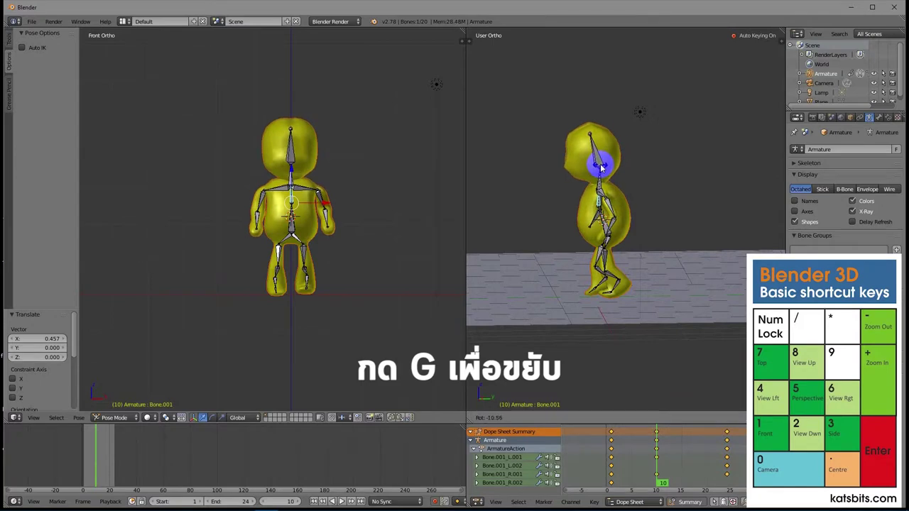
right_click(599, 164)
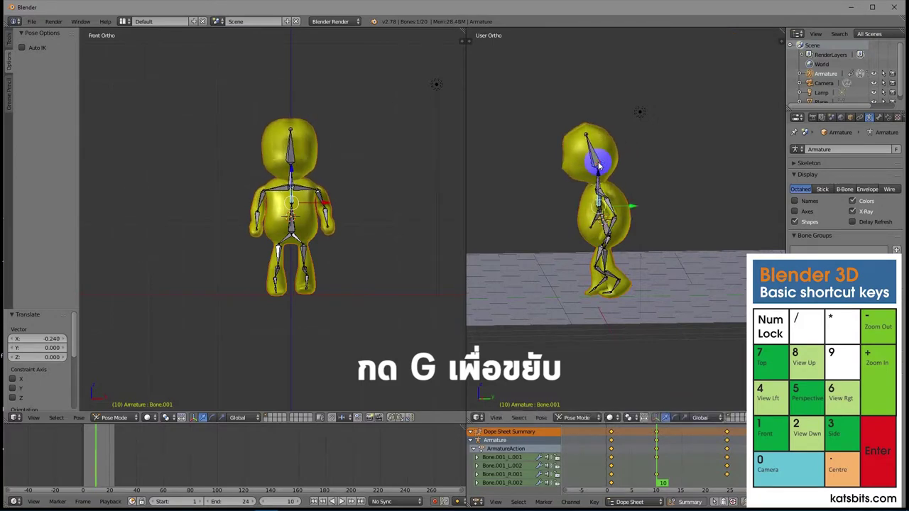
left_click(341, 501)
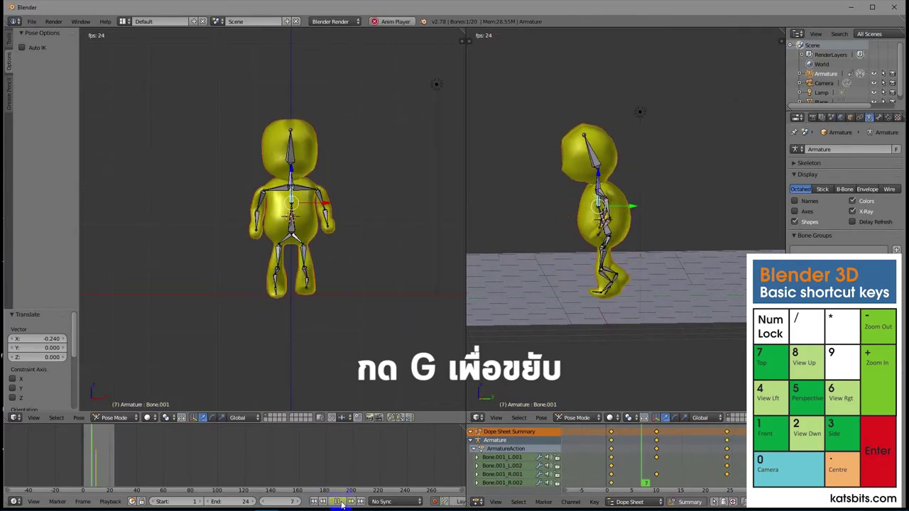
left_click(344, 502)
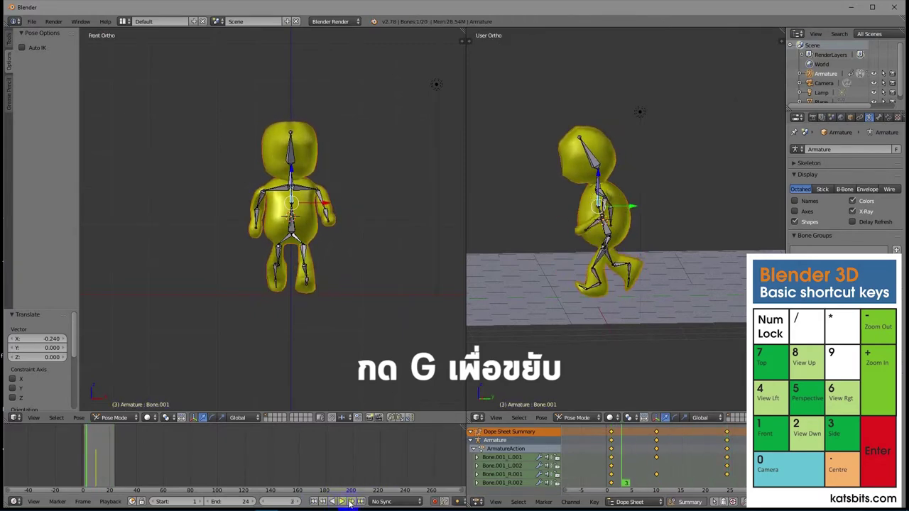
At frame 24, rotate the upper torso bone backward to straighten the body, and play the animation from the start.
left_click(728, 468)
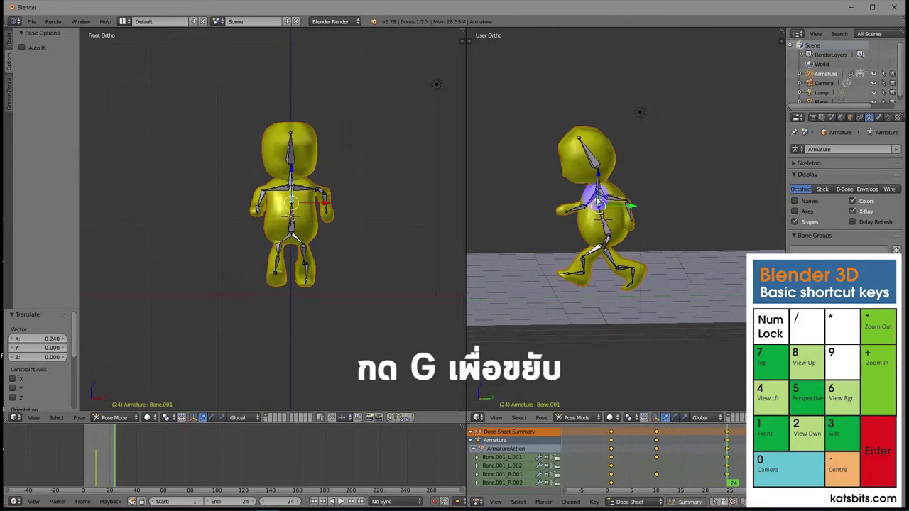
key("r")
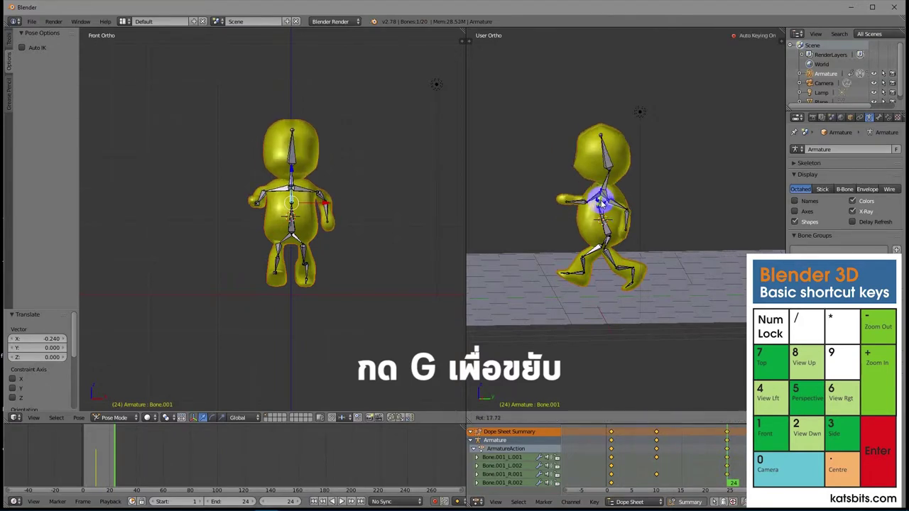
left_click(560, 398)
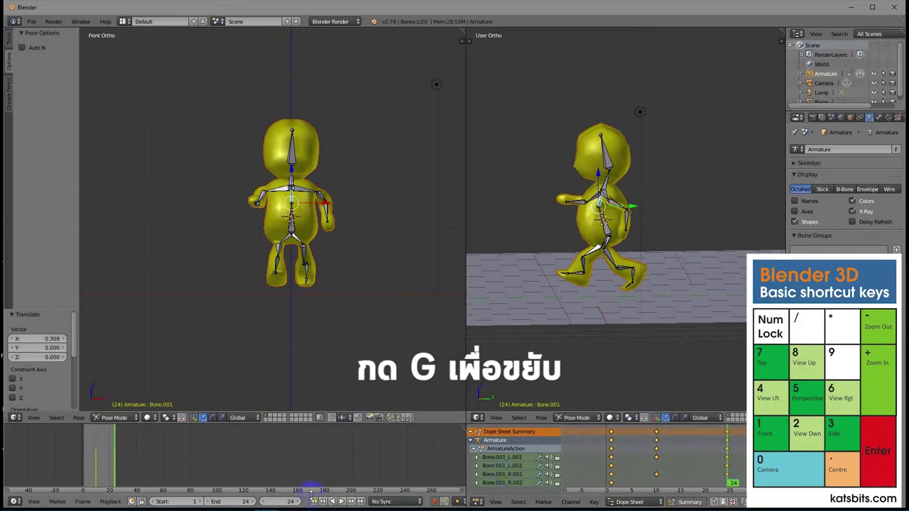
left_click(314, 502)
left_click(341, 502)
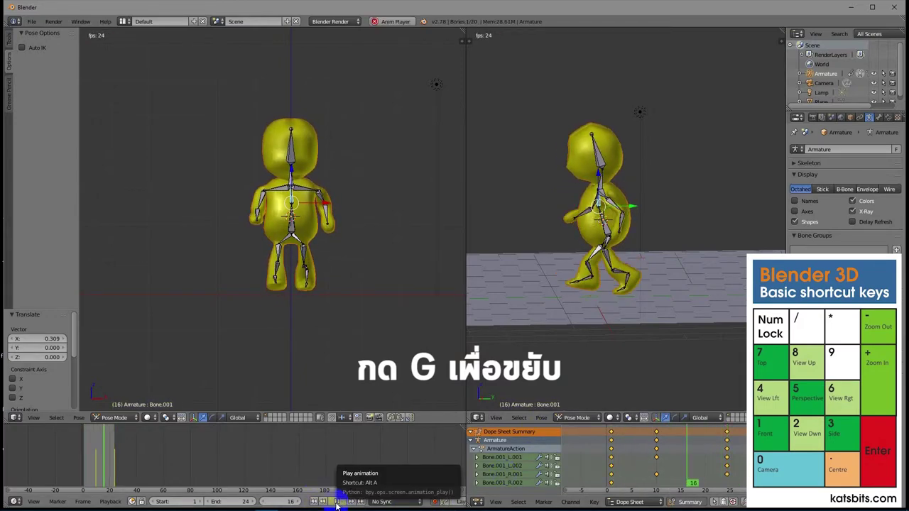
left_click(338, 502)
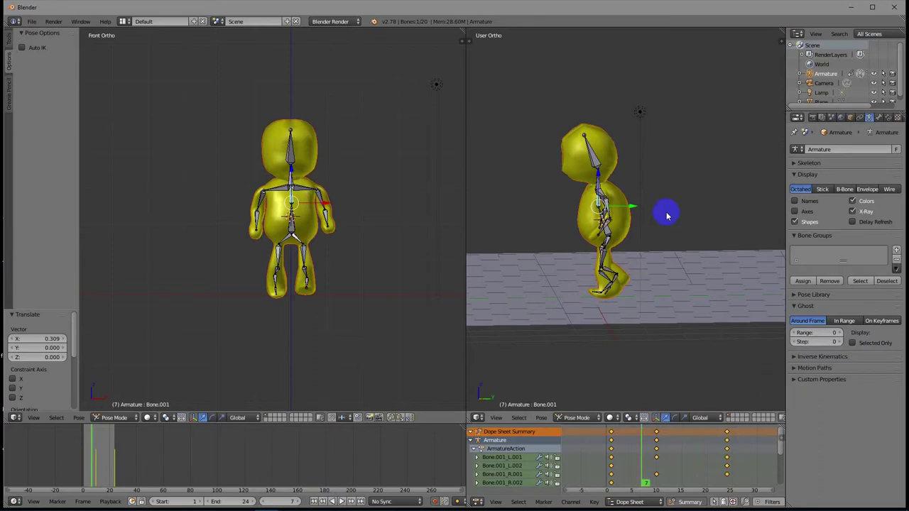
At frame 24, turn the front viewport into a quad view extended over the side viewport, with one pane showing the camera view.
right_click(727, 432)
left_click(729, 440)
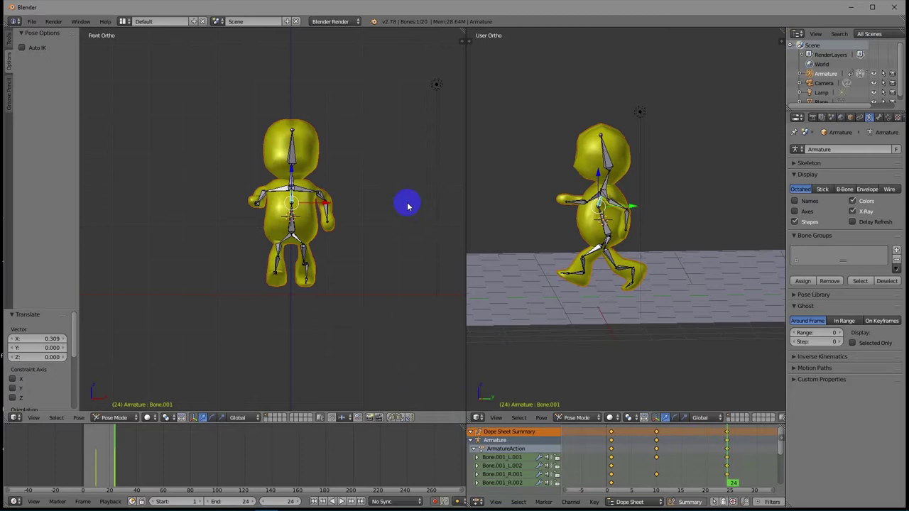
key("ctrl+alt+q")
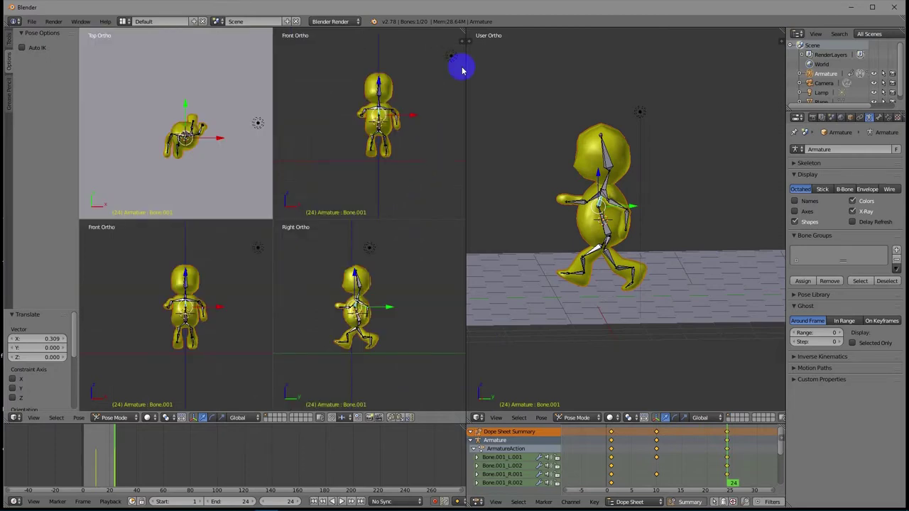
left_click_drag(464, 28, 546, 38)
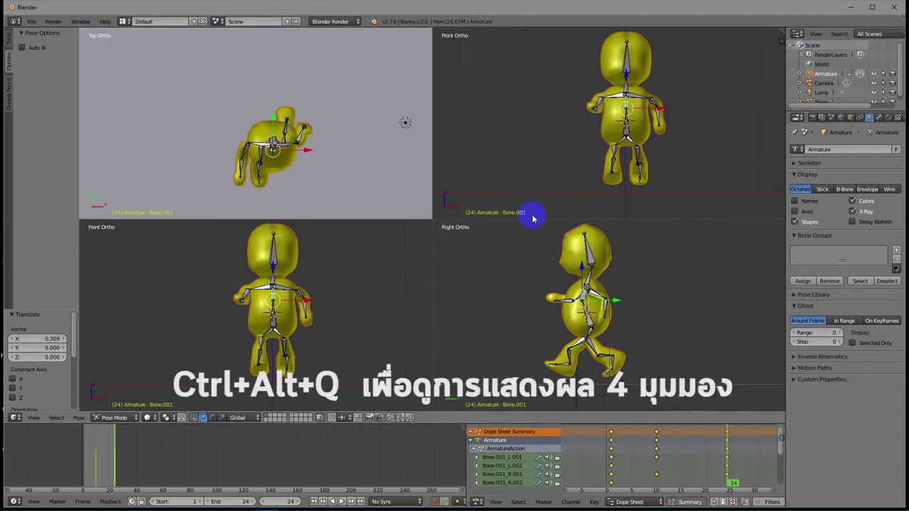
key("KP_0")
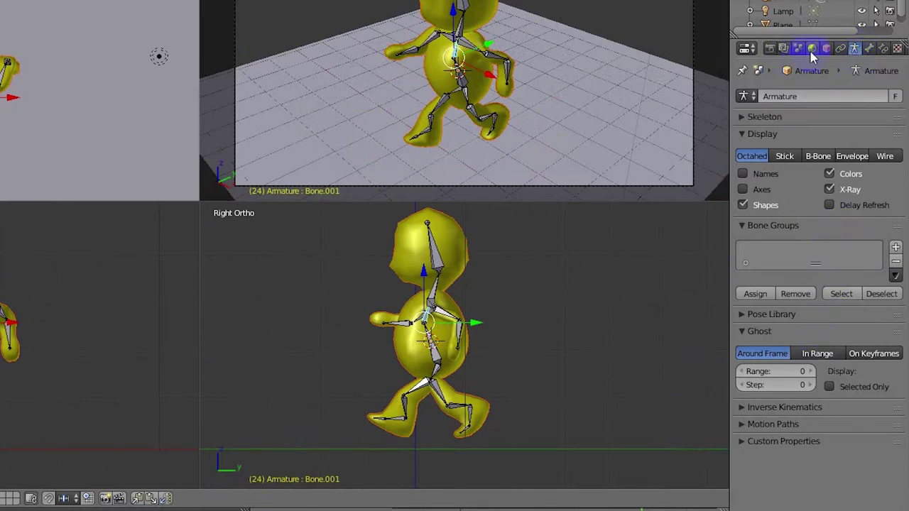
Set the render output path to the Desktop folder.
left_click(773, 51)
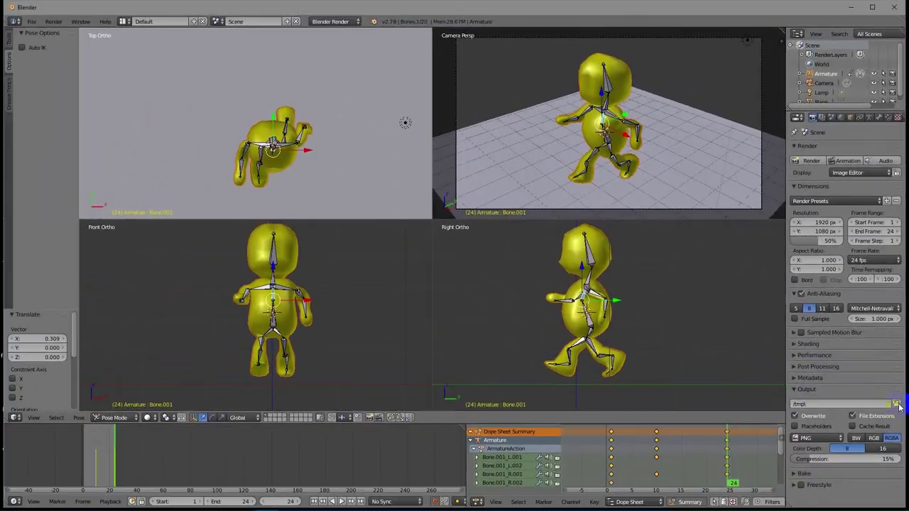
left_click(896, 418)
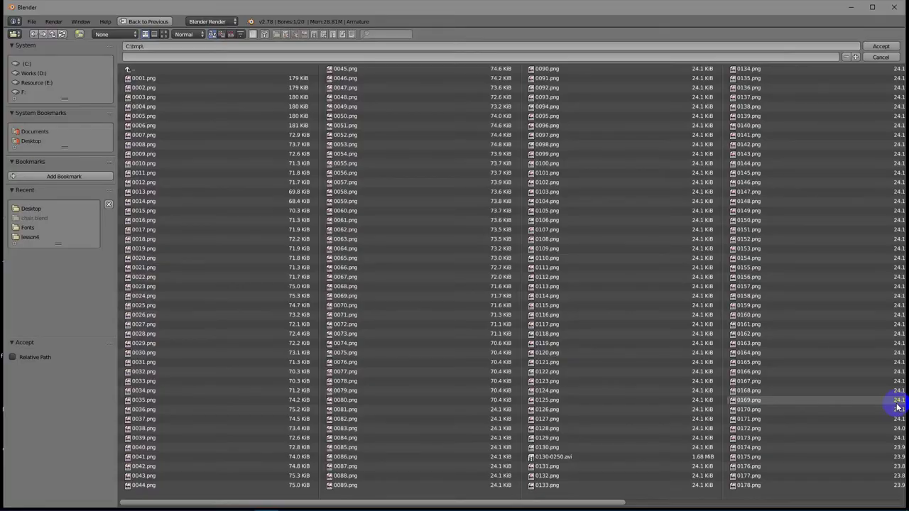
left_click(29, 140)
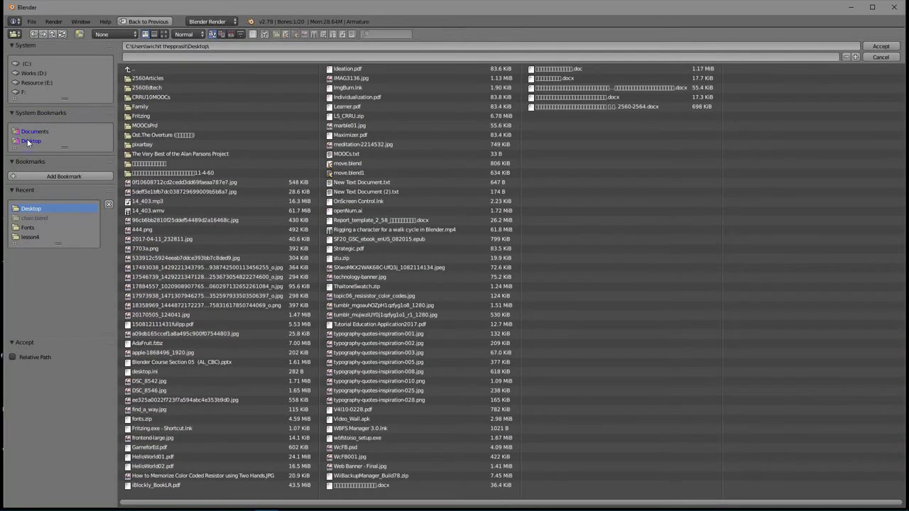
left_click(880, 46)
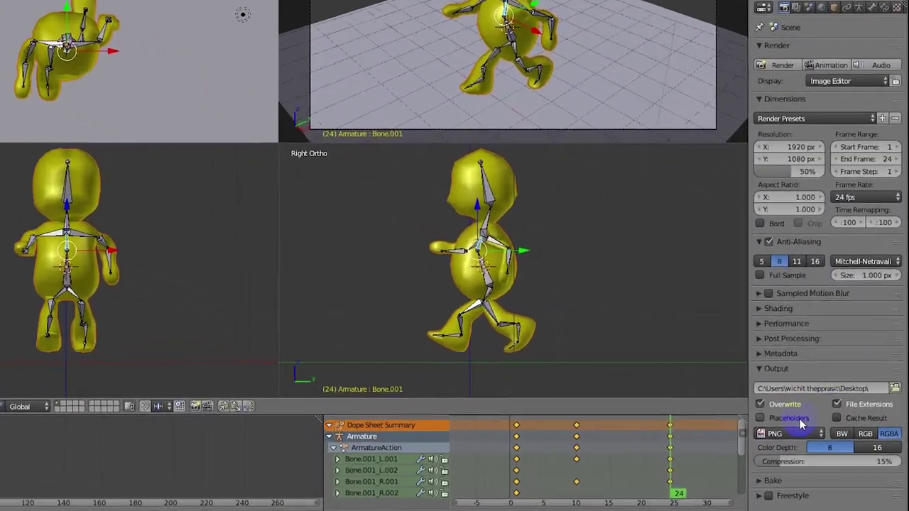
Set the output file format to H.264 and render the full animation.
left_click(817, 438)
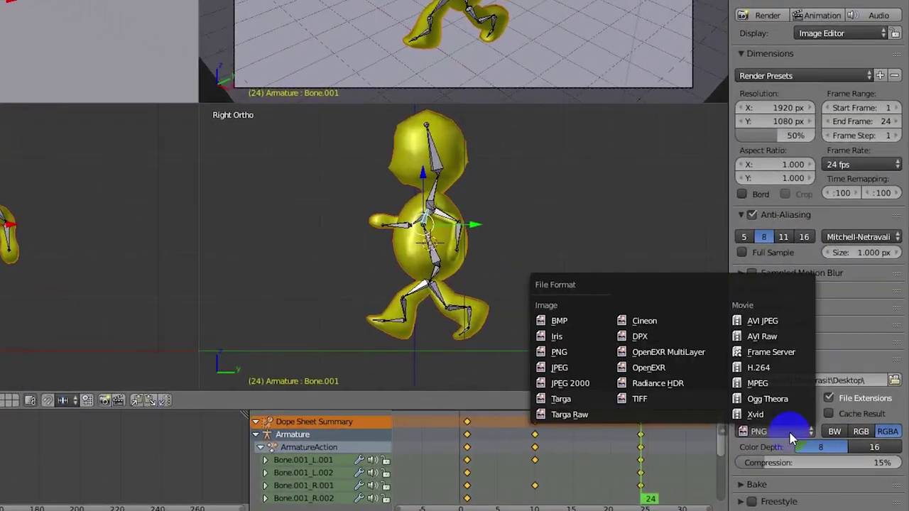
left_click(773, 368)
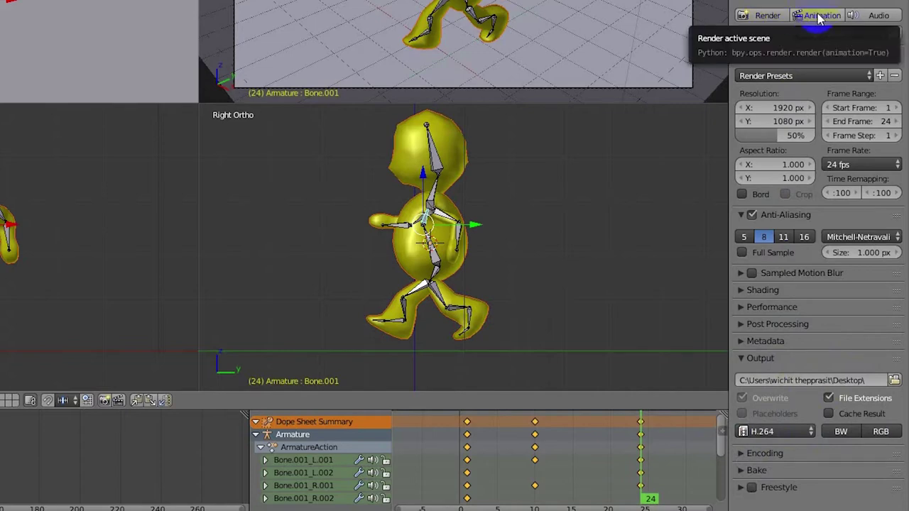
left_click(818, 17)
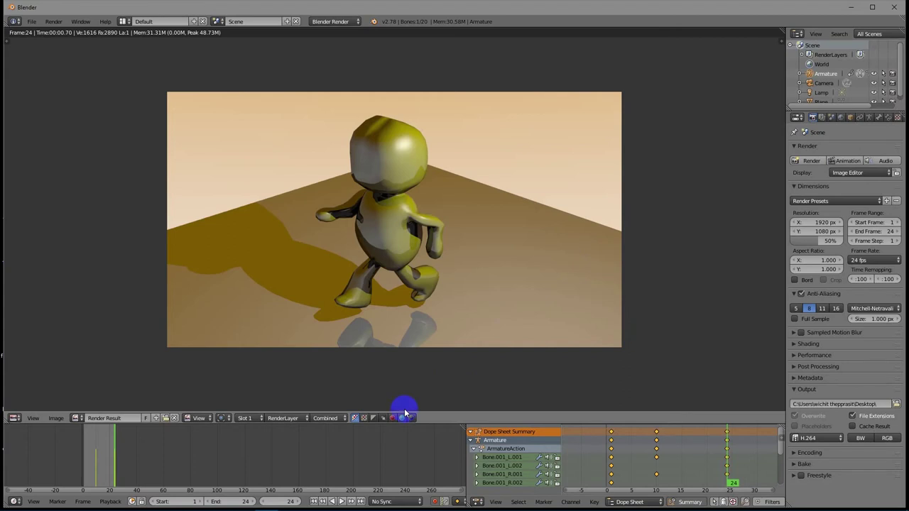
Return to the first frame and play the timeline.
left_click(313, 502)
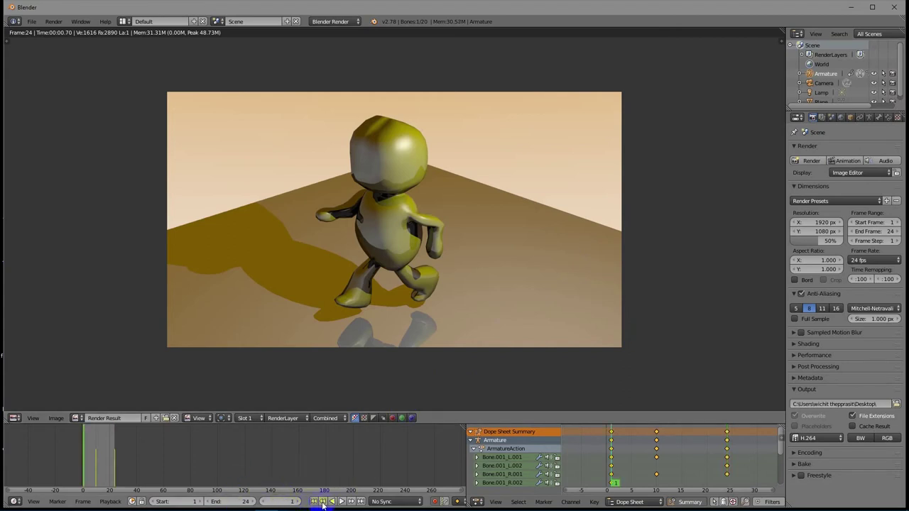
left_click(342, 502)
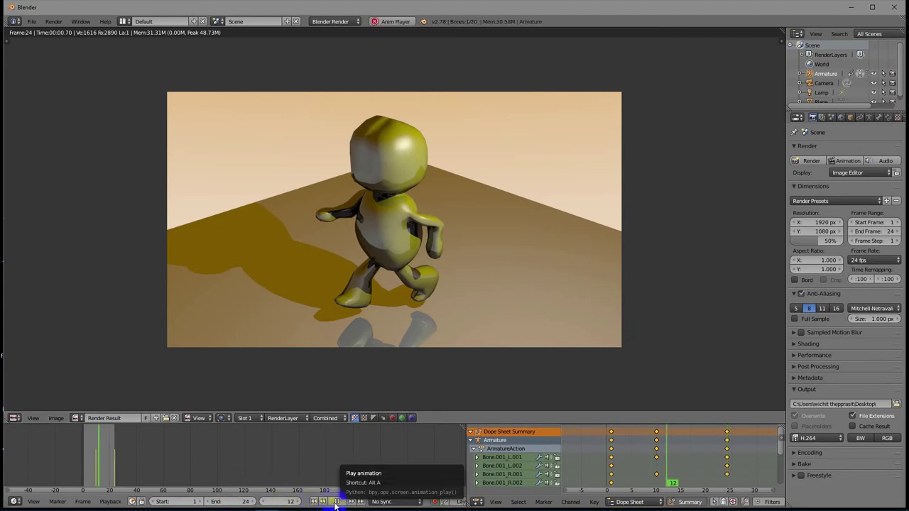